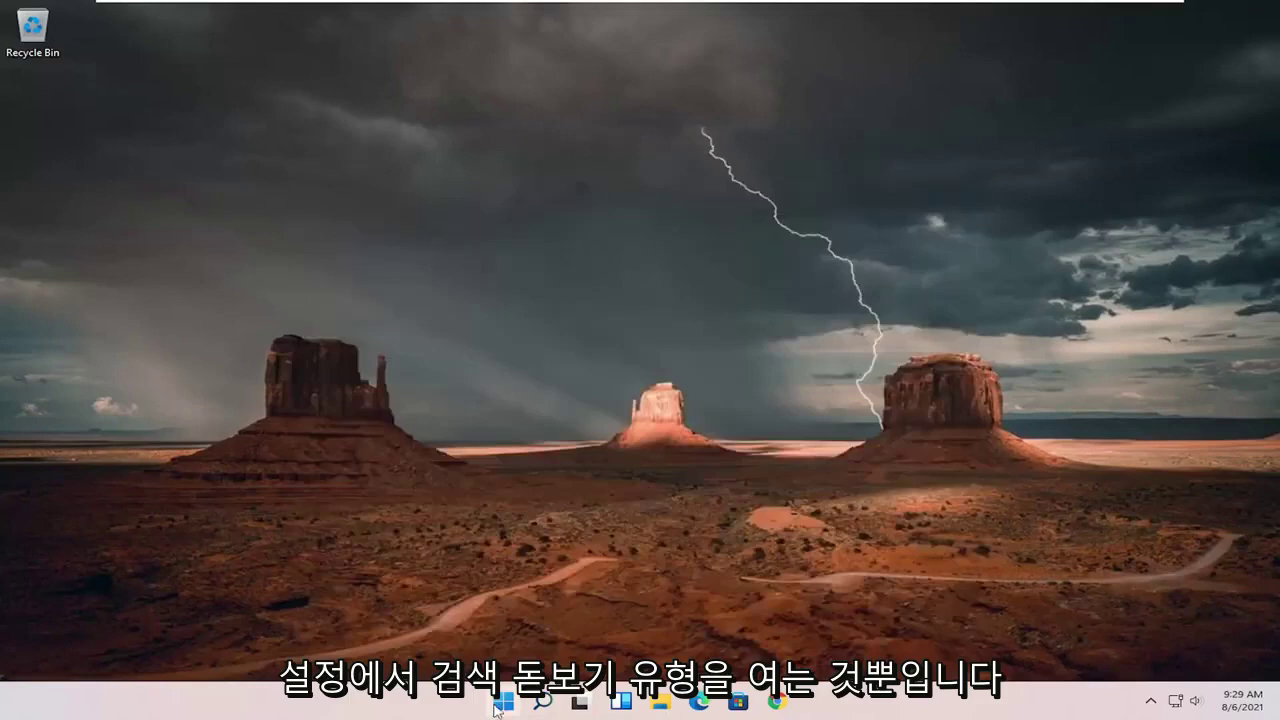
Launch the Settings app by searching 'settings' from the taskbar.
click(545, 703)
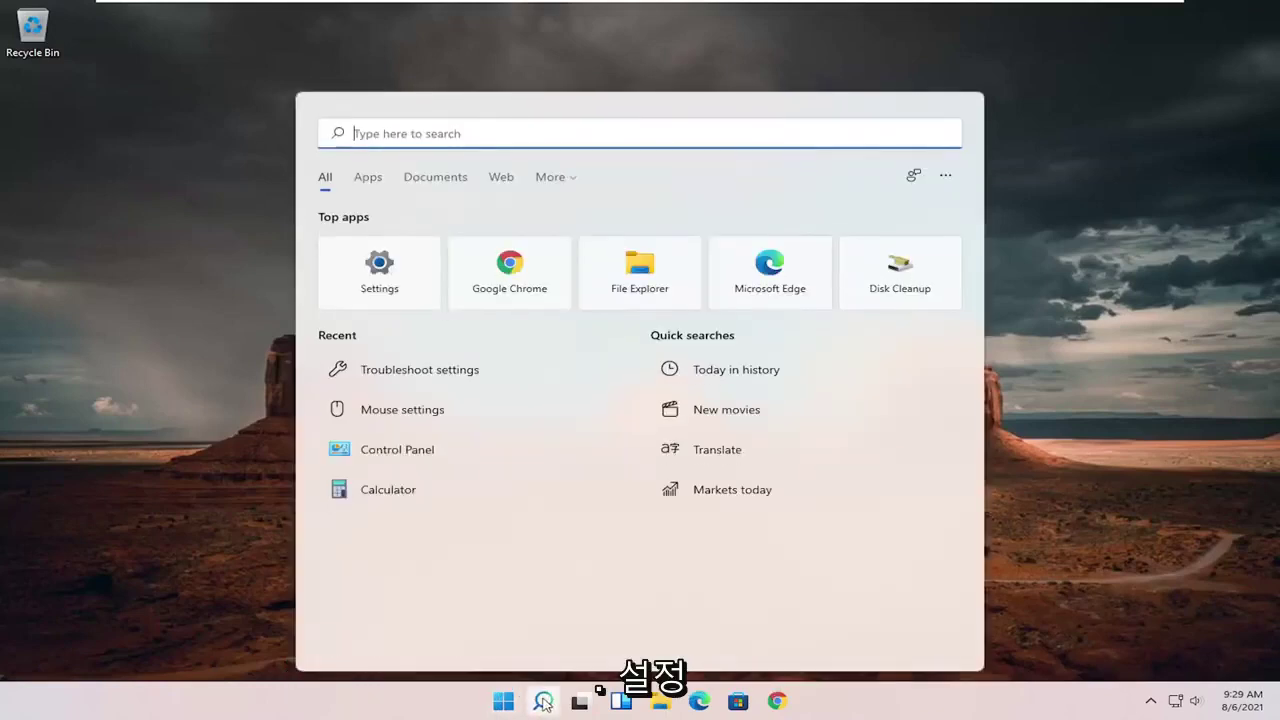
text(settings)
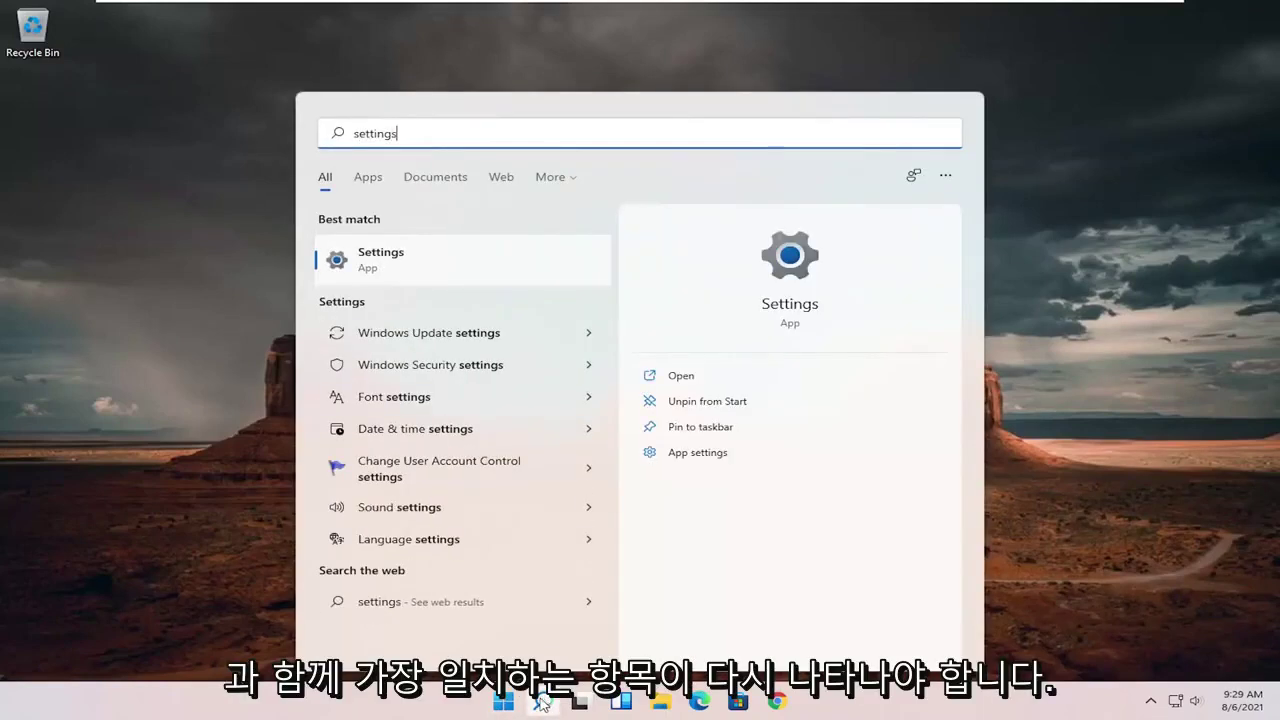
click(410, 258)
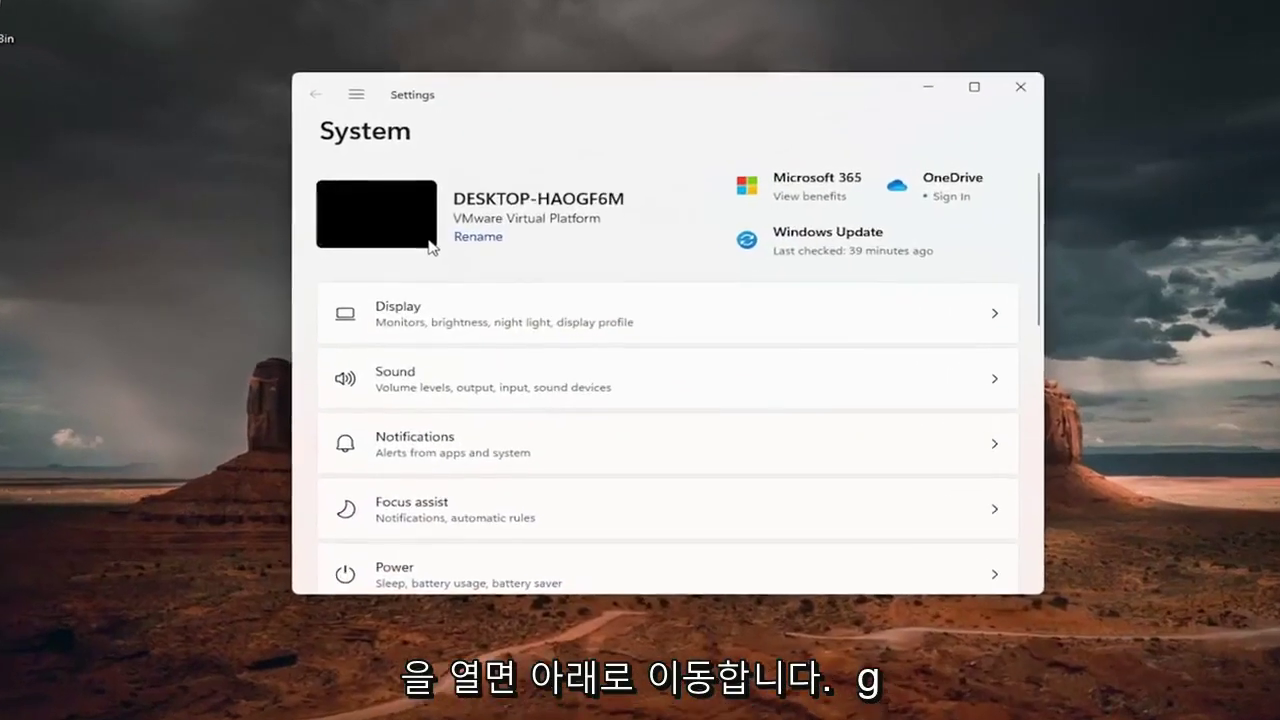
scroll(390, 200, down, 1)
scroll(331, 110, up, 1)
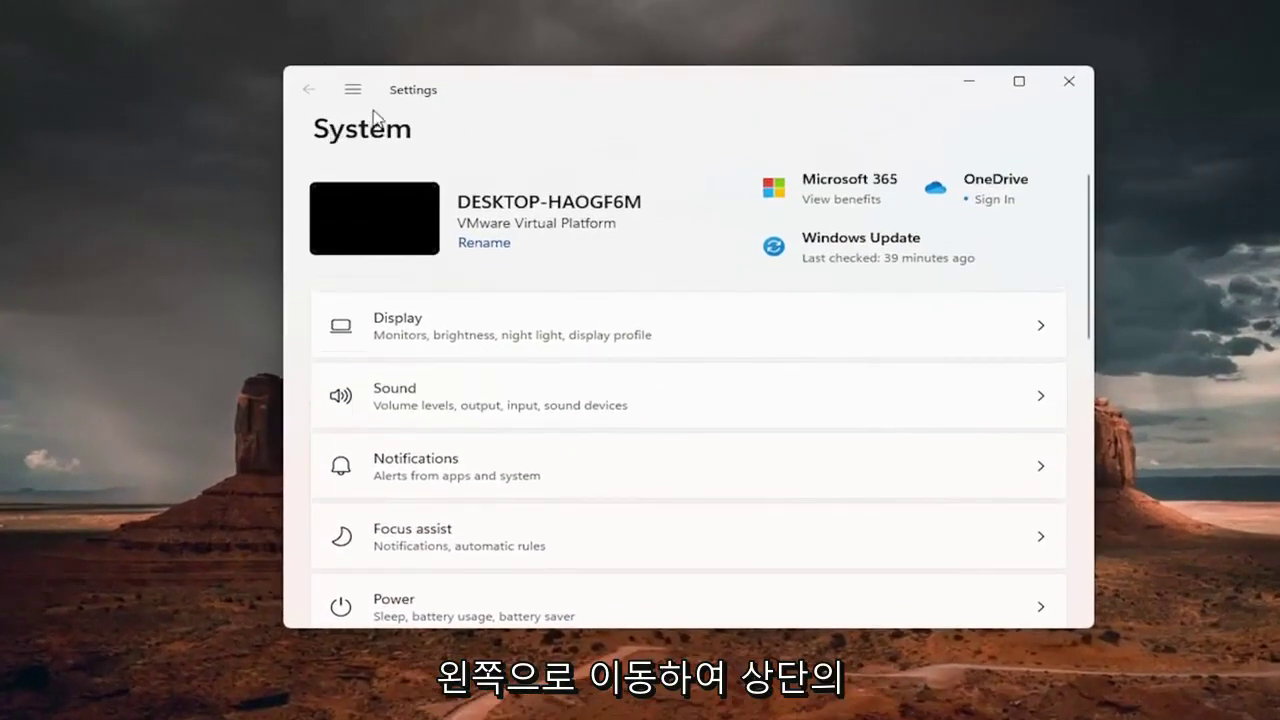
Go to Network & internet > Advanced network settings.
click(358, 94)
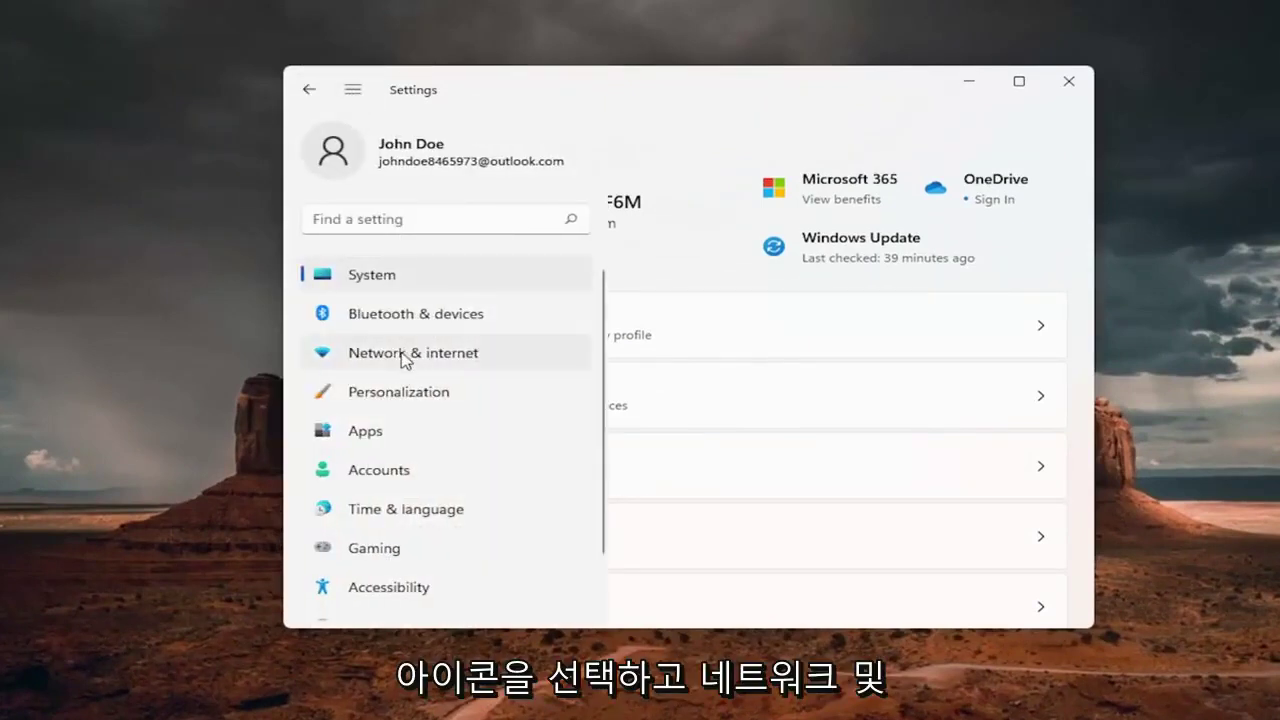
click(463, 358)
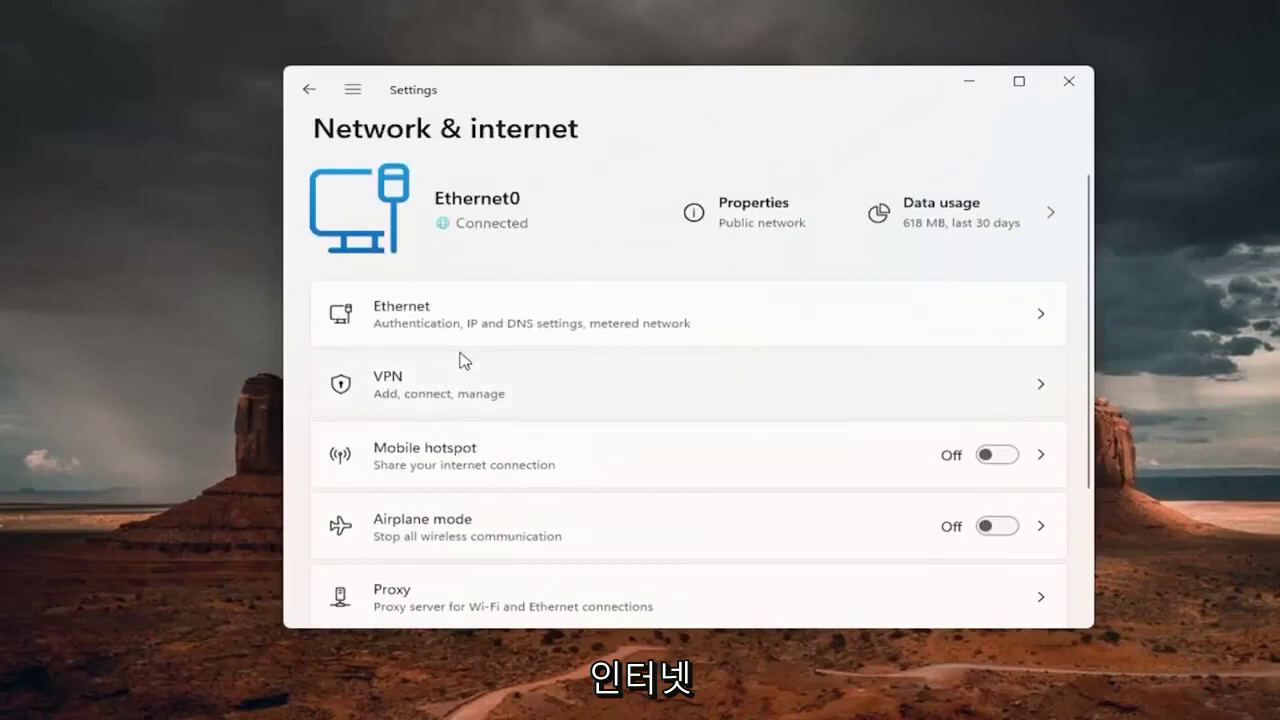
scroll(463, 355, down, 2)
scroll(463, 355, down, 2)
scroll(463, 355, down, 2)
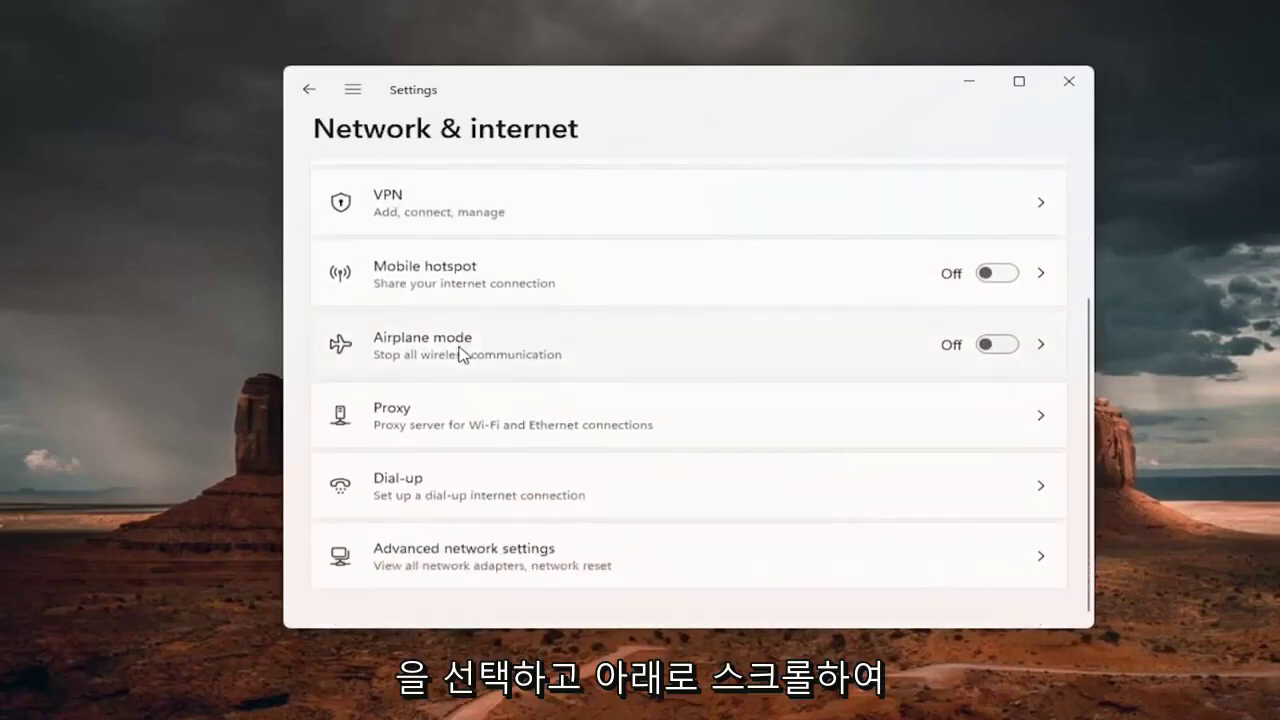
click(551, 560)
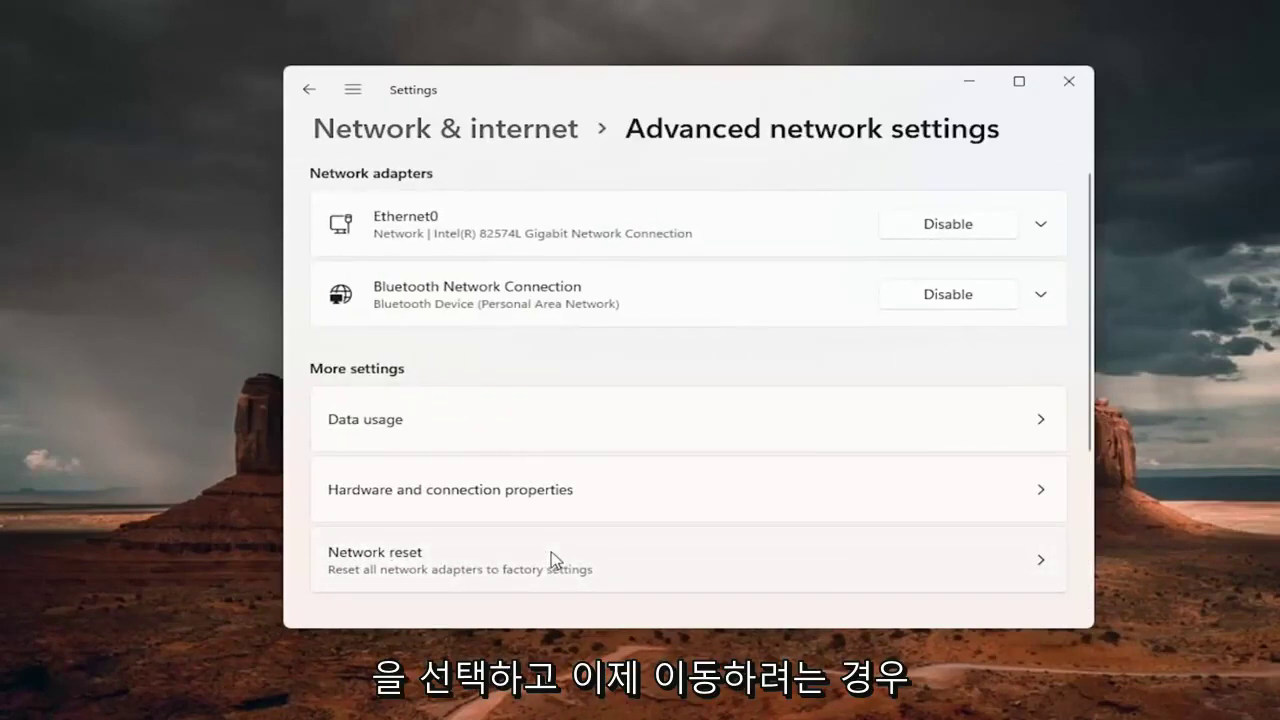
scroll(494, 549, down, 1)
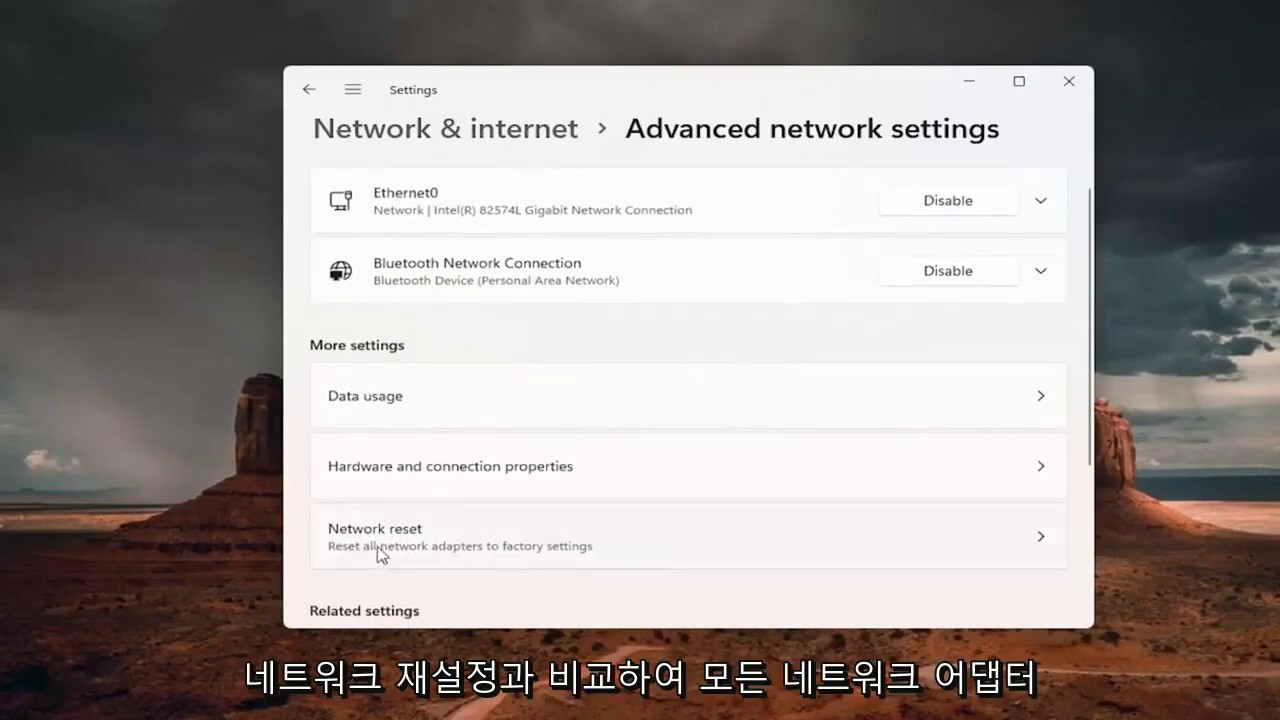
Run Network reset on all adapters, confirm it, dismiss the sign-out notice, and close Settings.
click(562, 545)
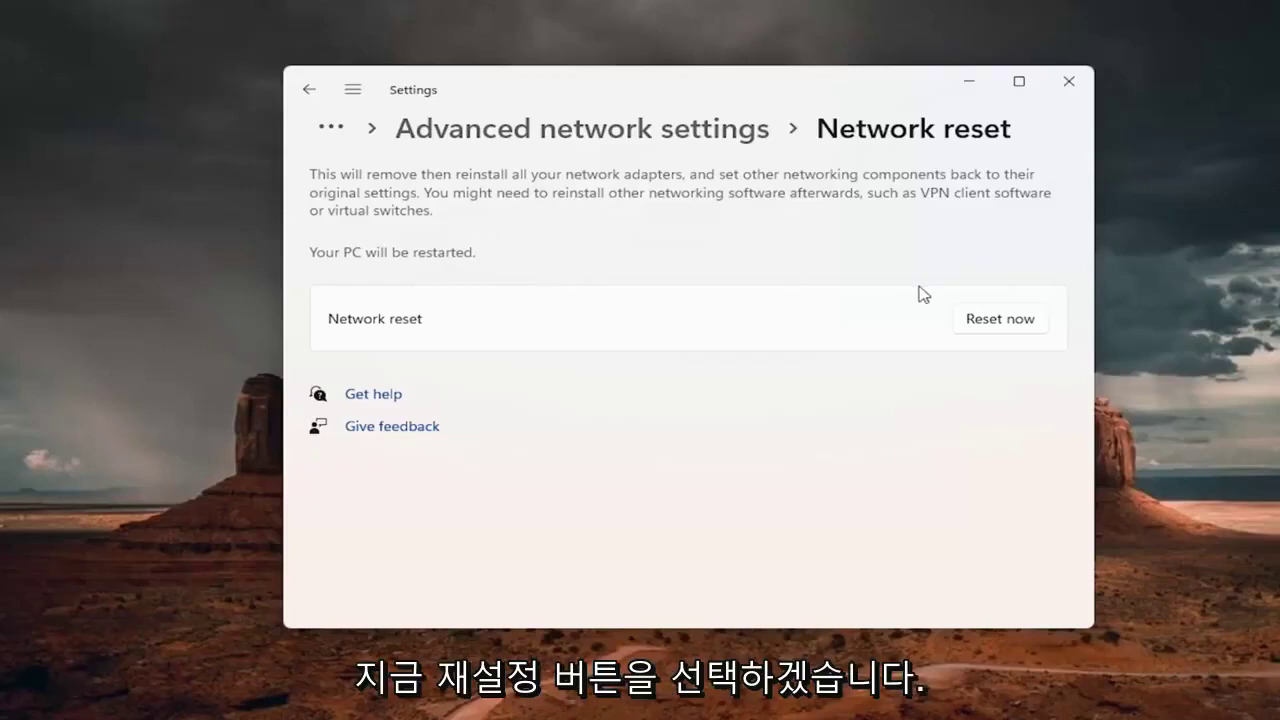
click(1010, 326)
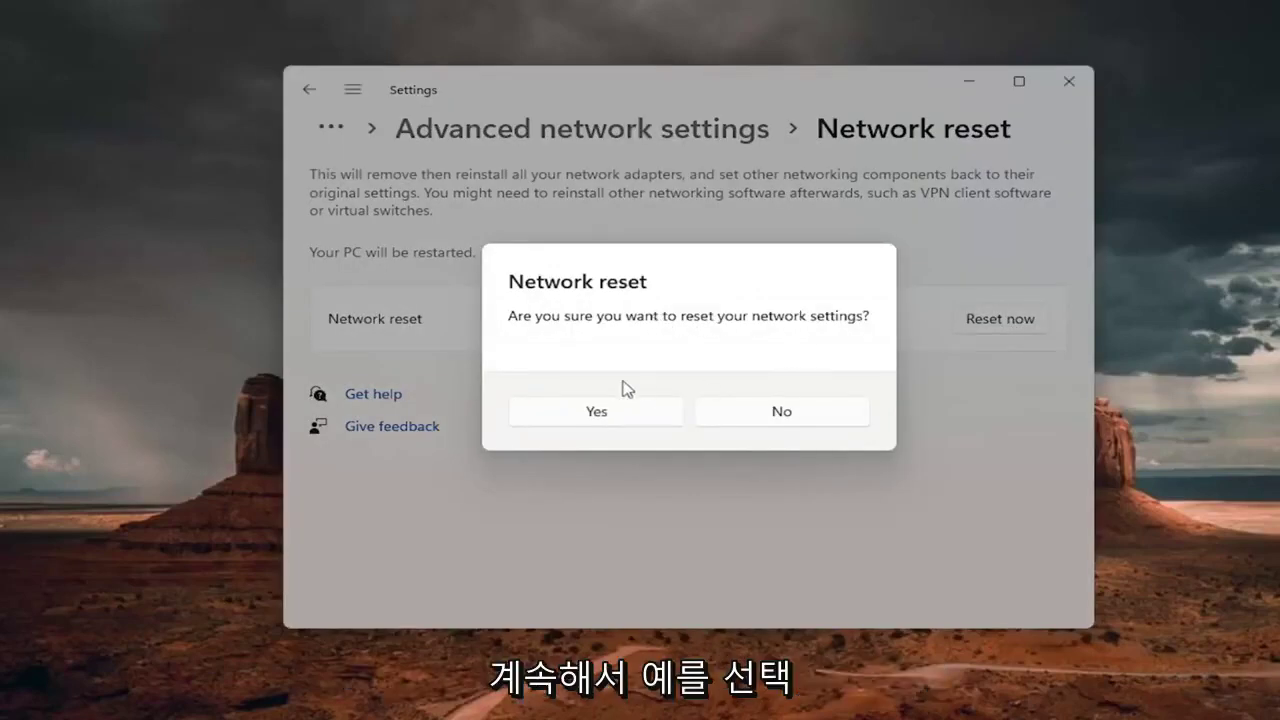
click(594, 415)
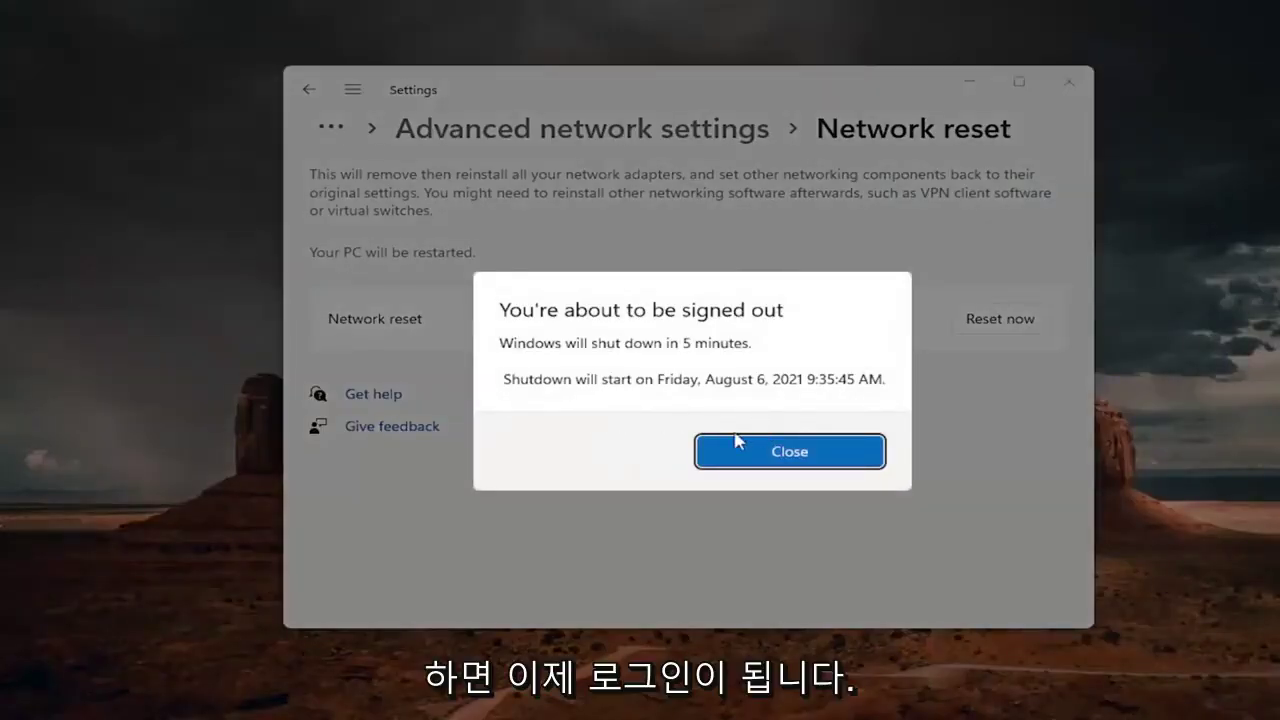
click(762, 453)
key(alt+F4)
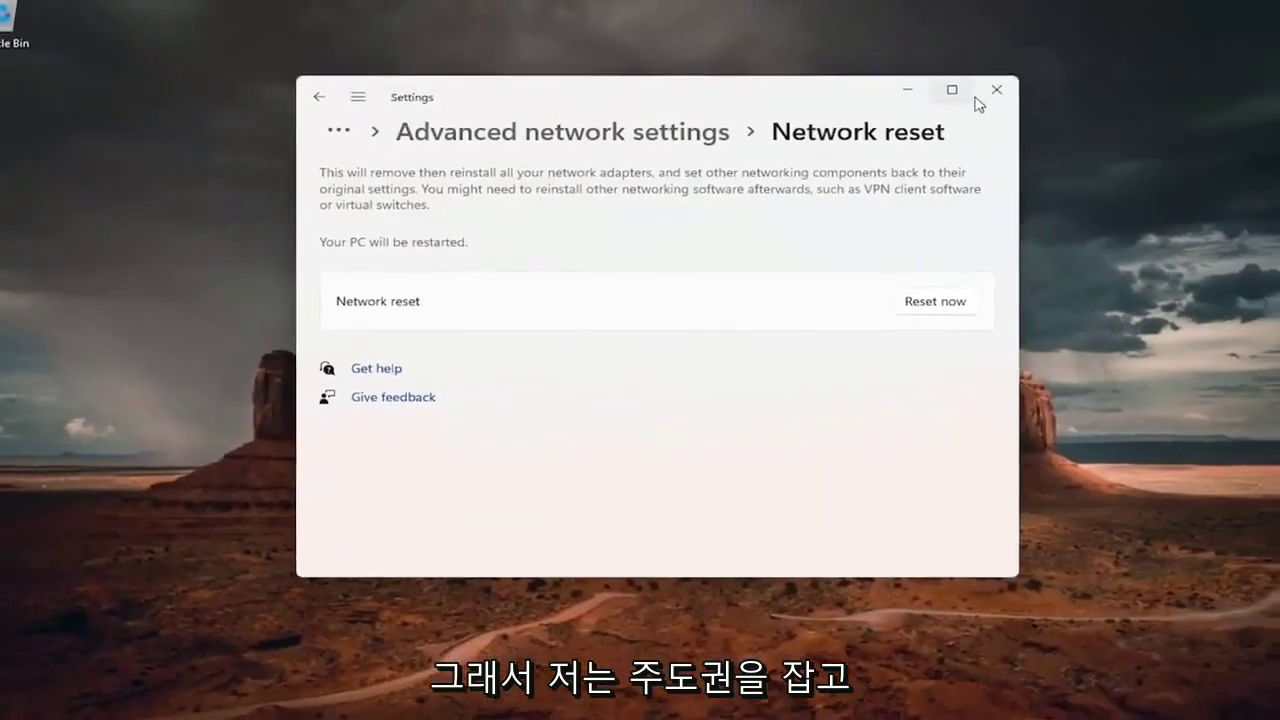
Restart the PC from the Start button's right-click menu to apply the reset.
right_click(505, 700)
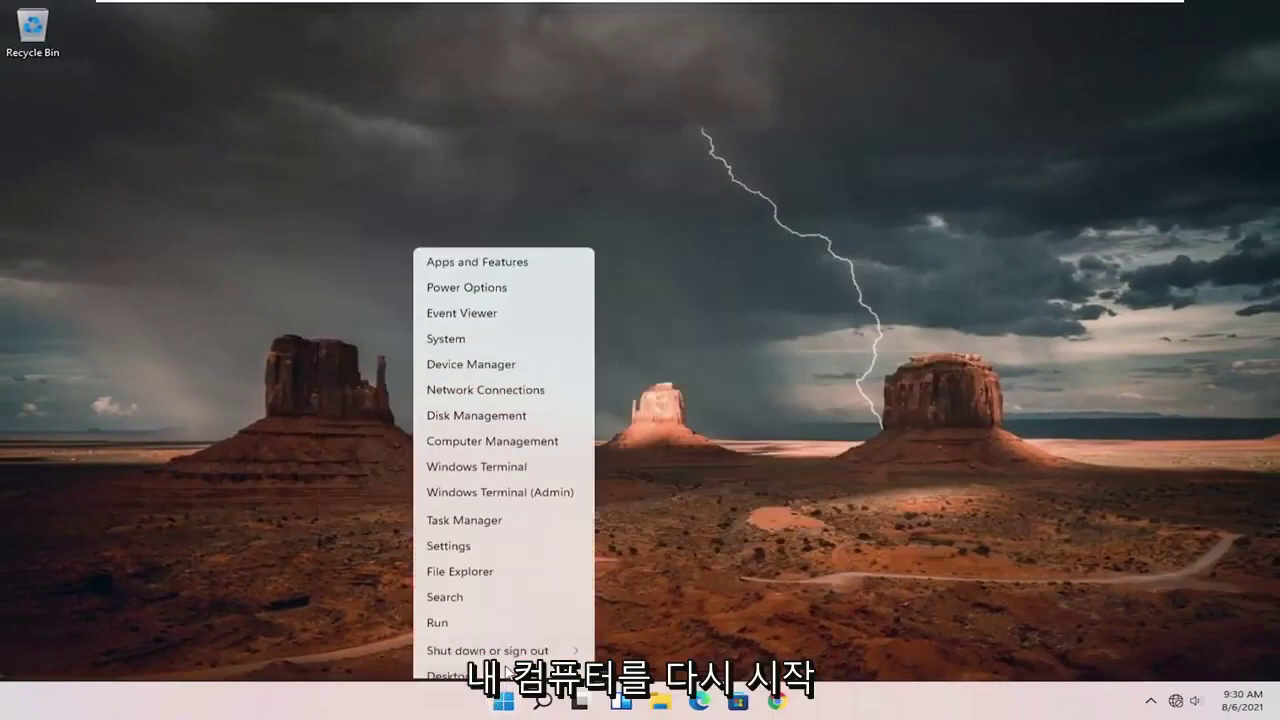
mouse_move(490, 650)
click(632, 666)
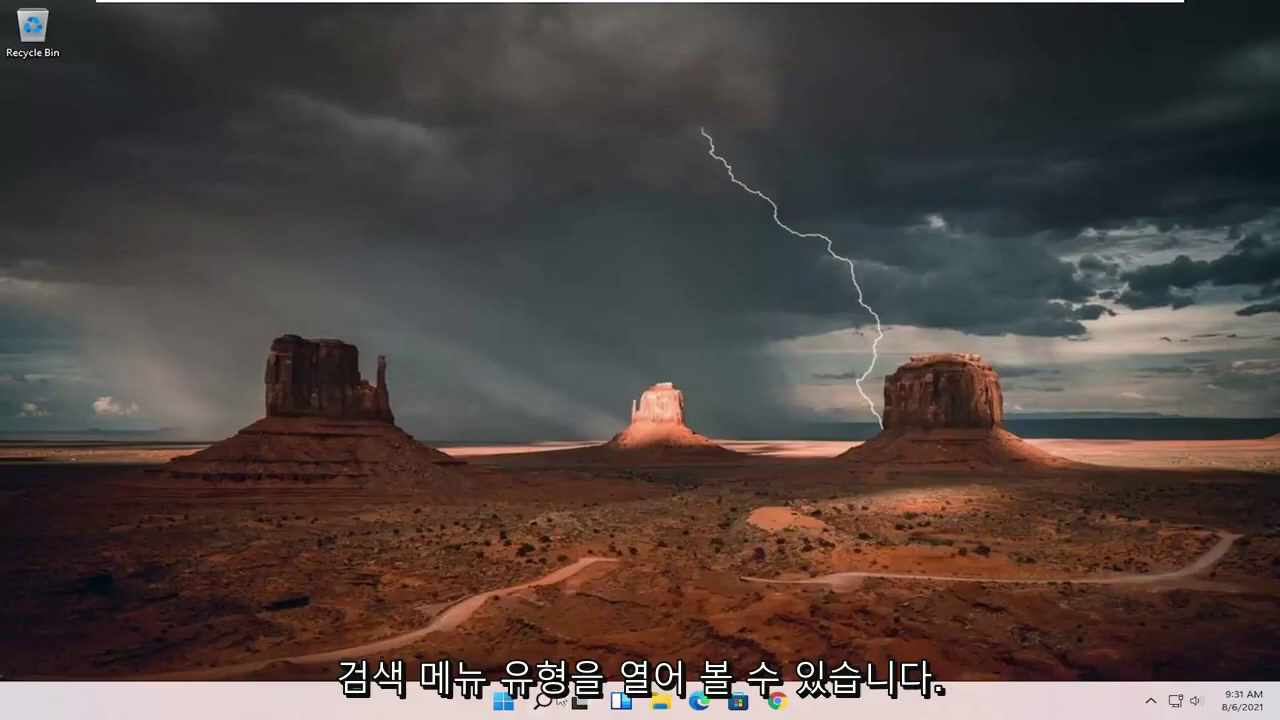
Open Control Panel in large-icon view and go to Network and Sharing Center.
click(542, 699)
text(co)
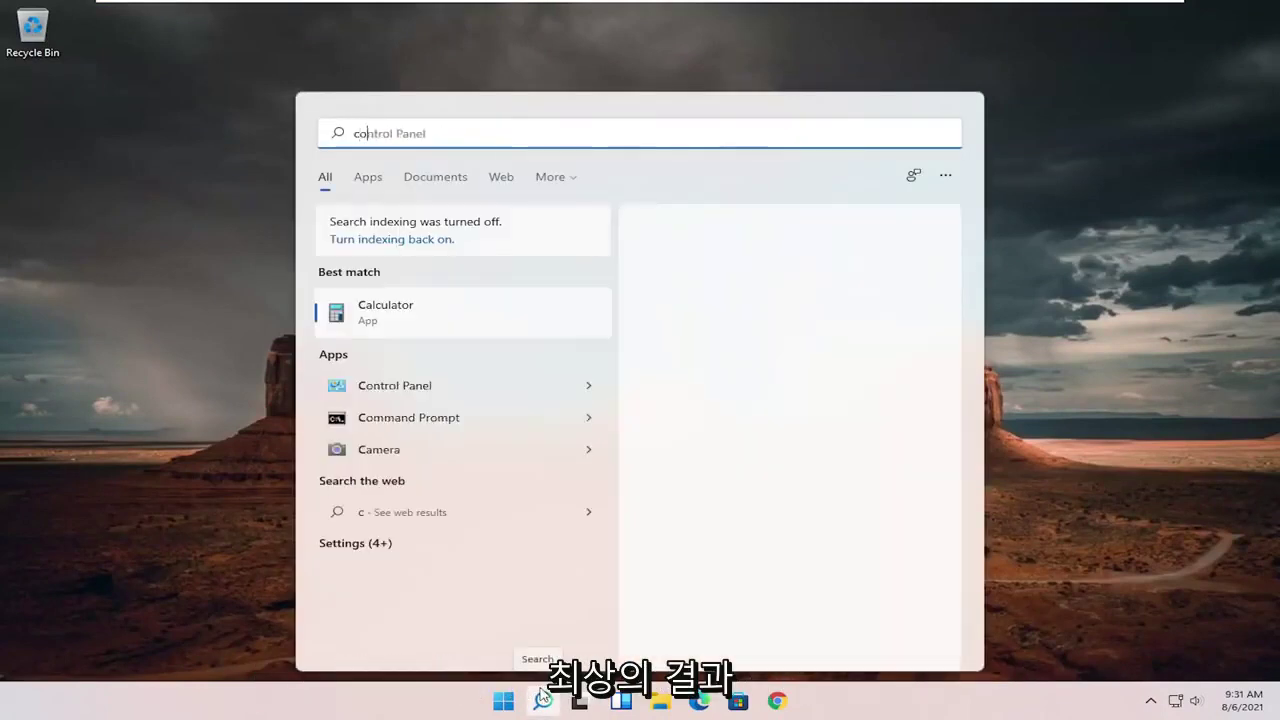
text(ntrol panel)
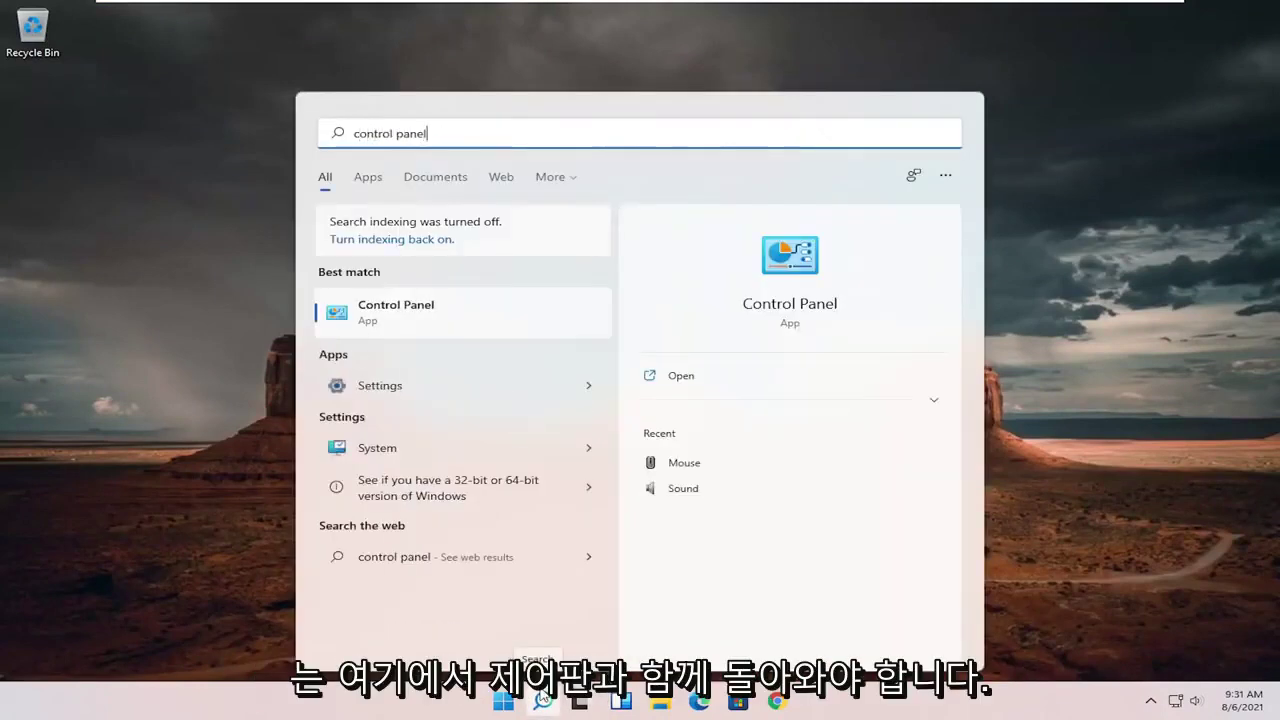
click(480, 311)
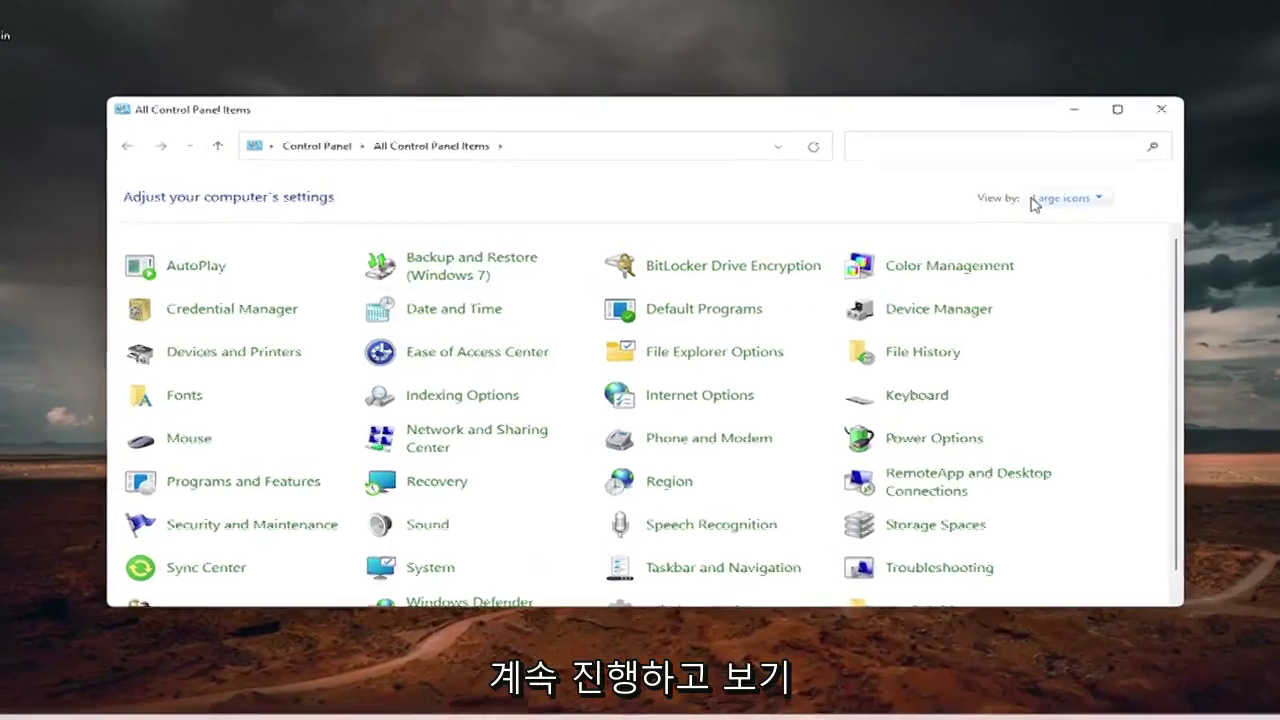
click(1035, 203)
click(1106, 246)
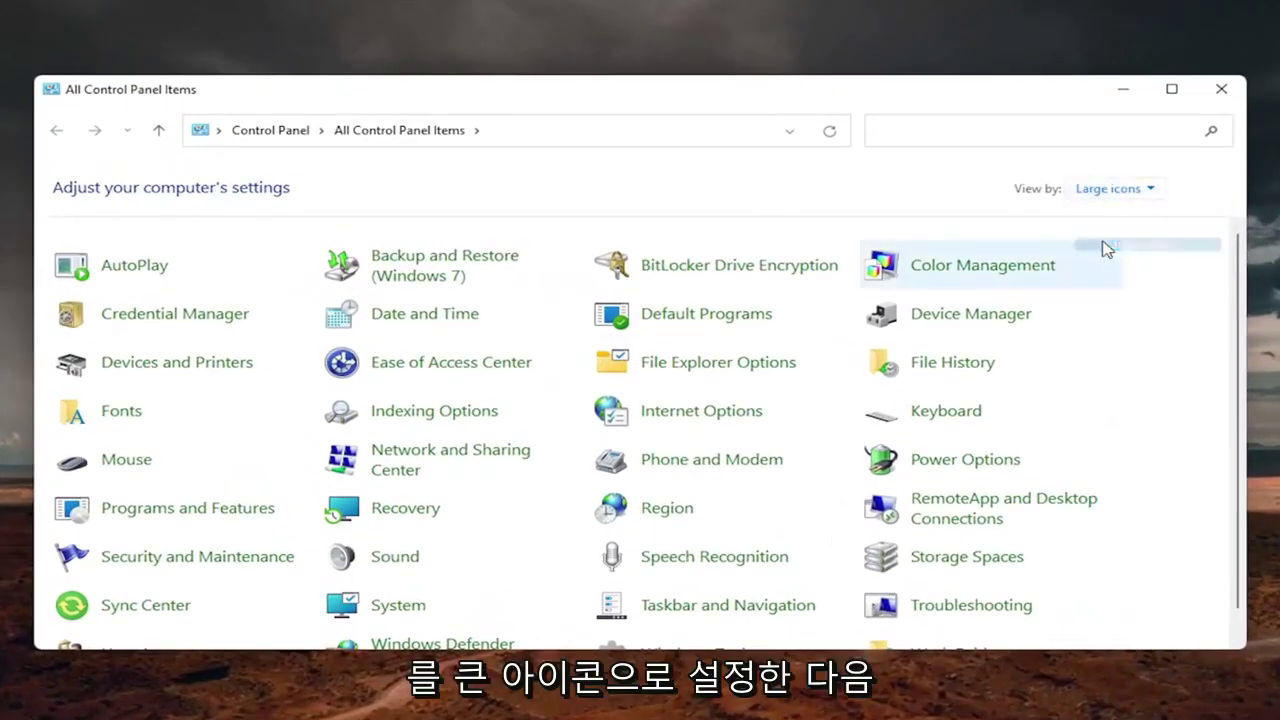
click(440, 458)
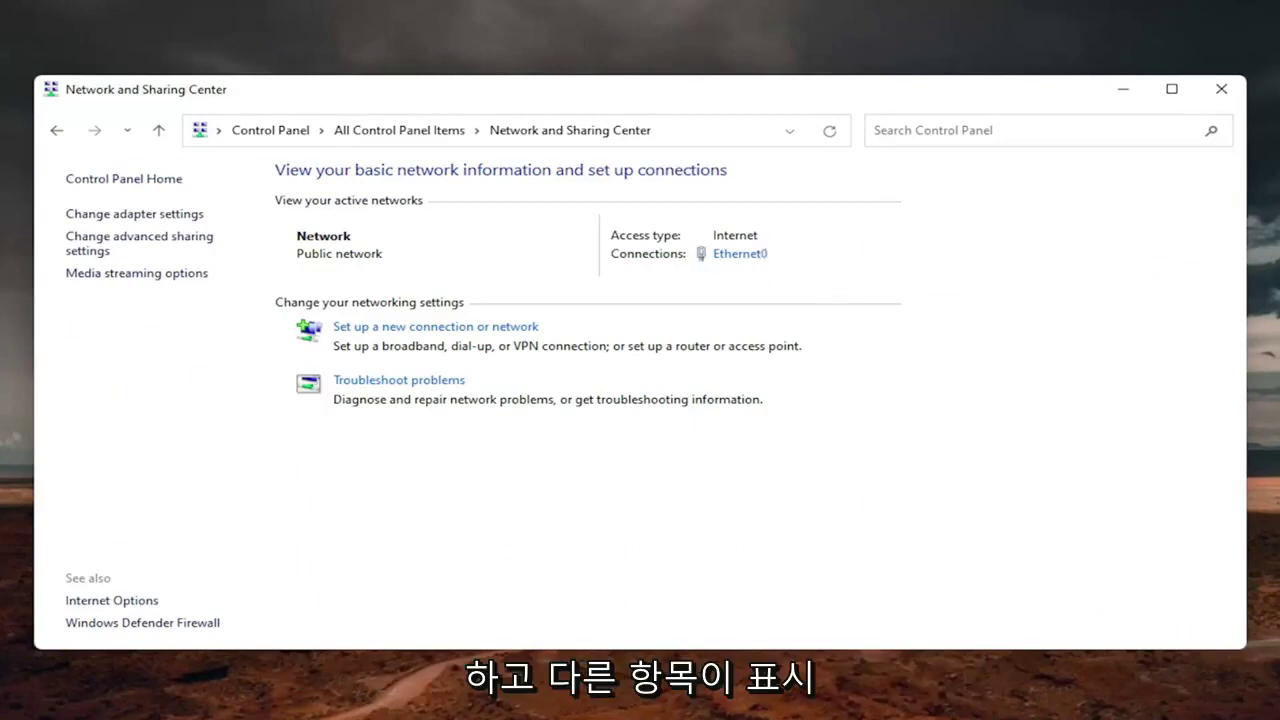
Open the Internet Protocol Version 4 (TCP/IPv4) properties of the Ethernet0 connection.
click(745, 256)
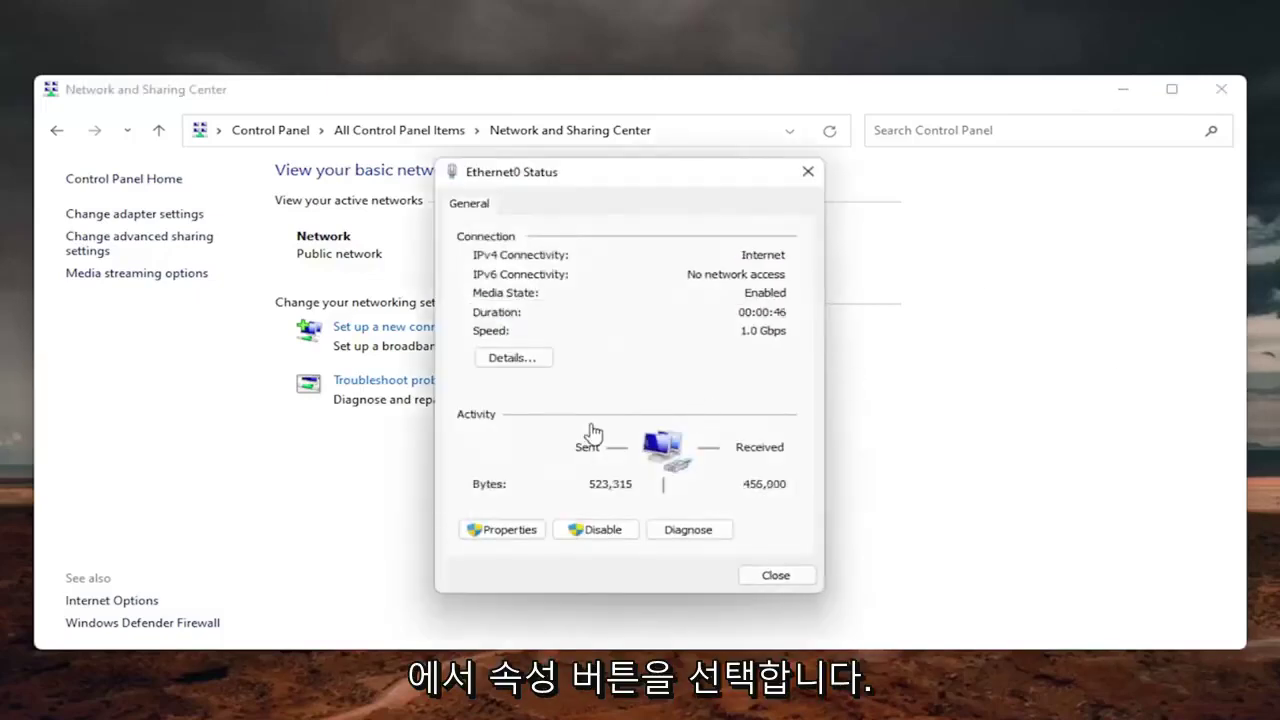
click(510, 533)
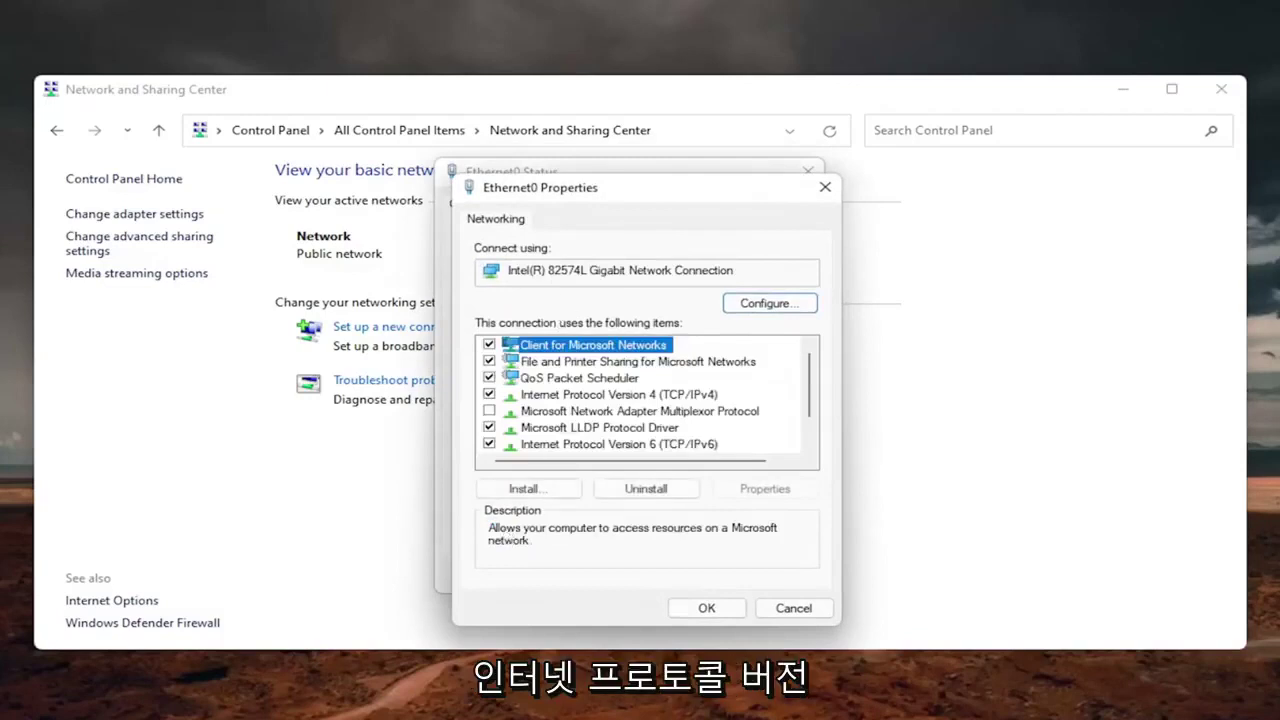
drag(590, 198, 584, 179)
click(628, 376)
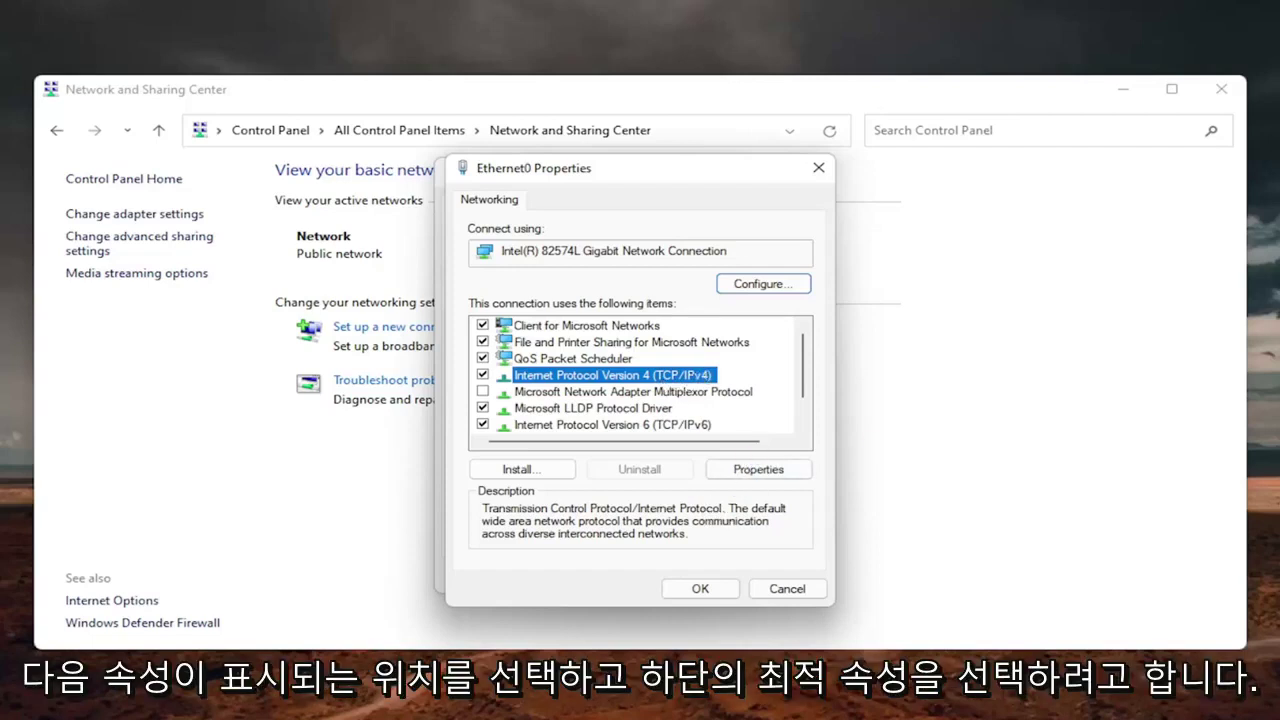
click(752, 470)
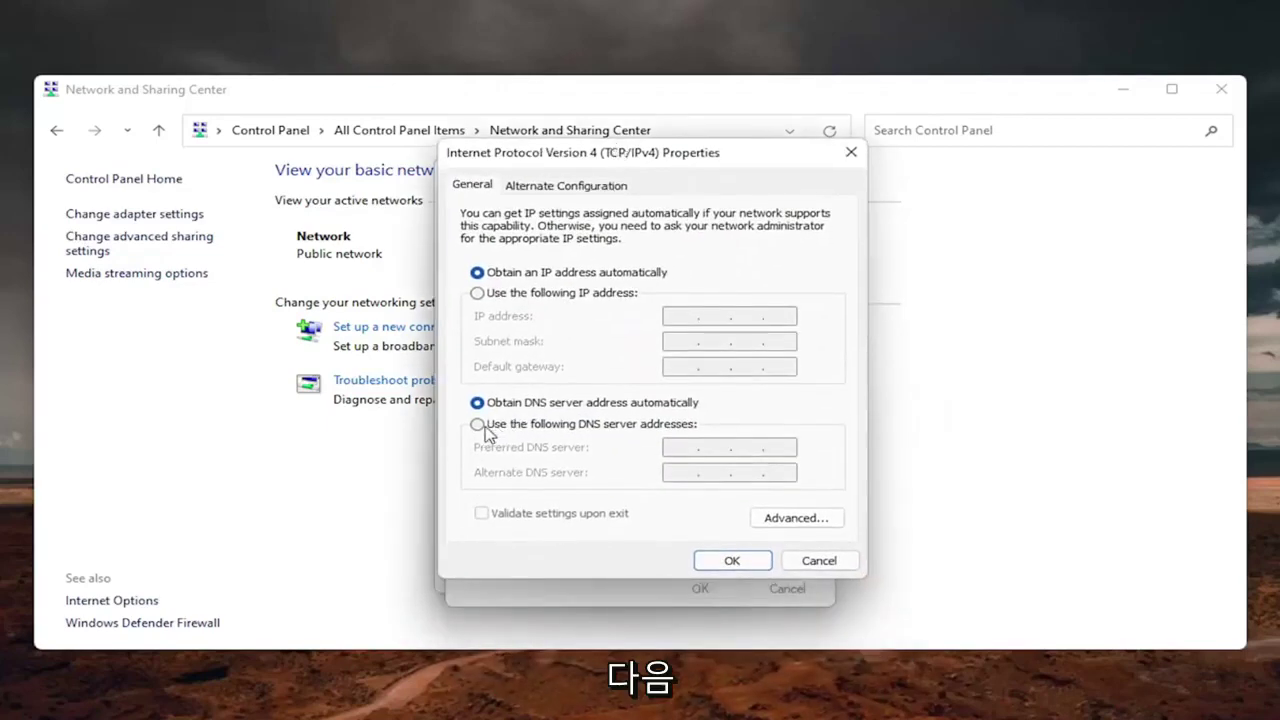
Set DNS servers to 8.8.8.8 and 8.8.4.4 with Validate settings ticked, and close properties.
click(482, 426)
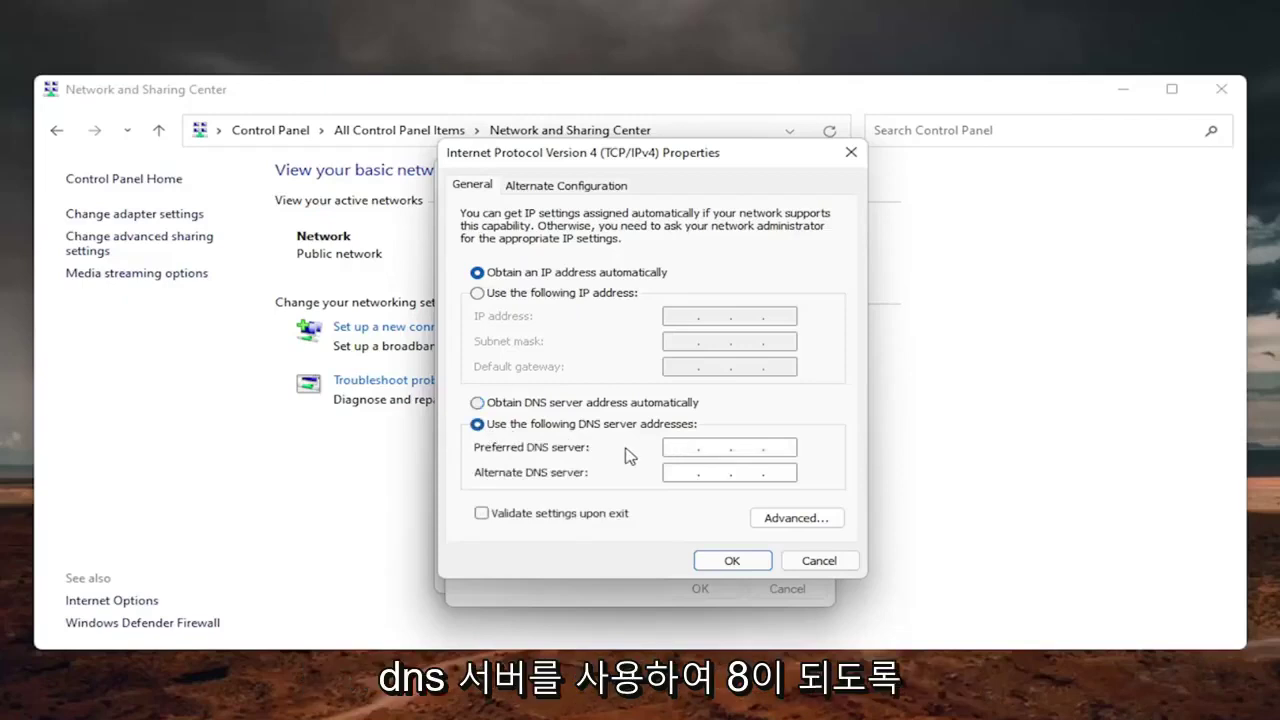
text(8.)
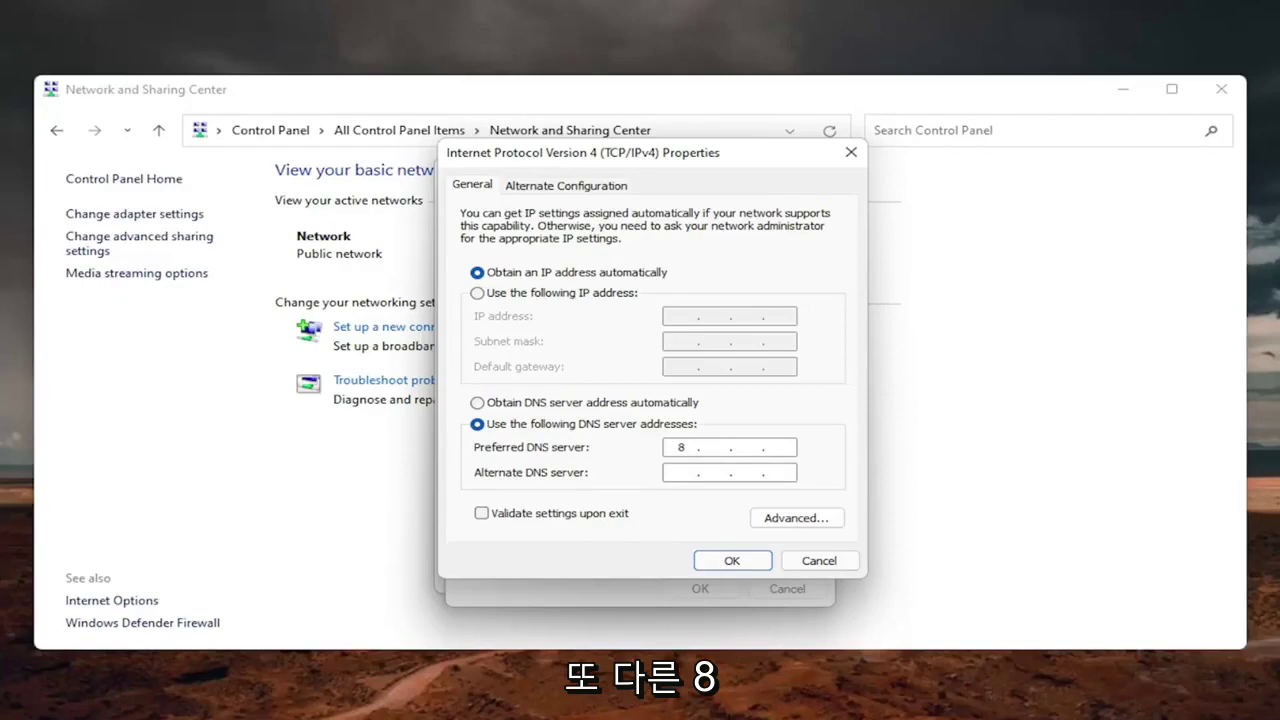
text(8)
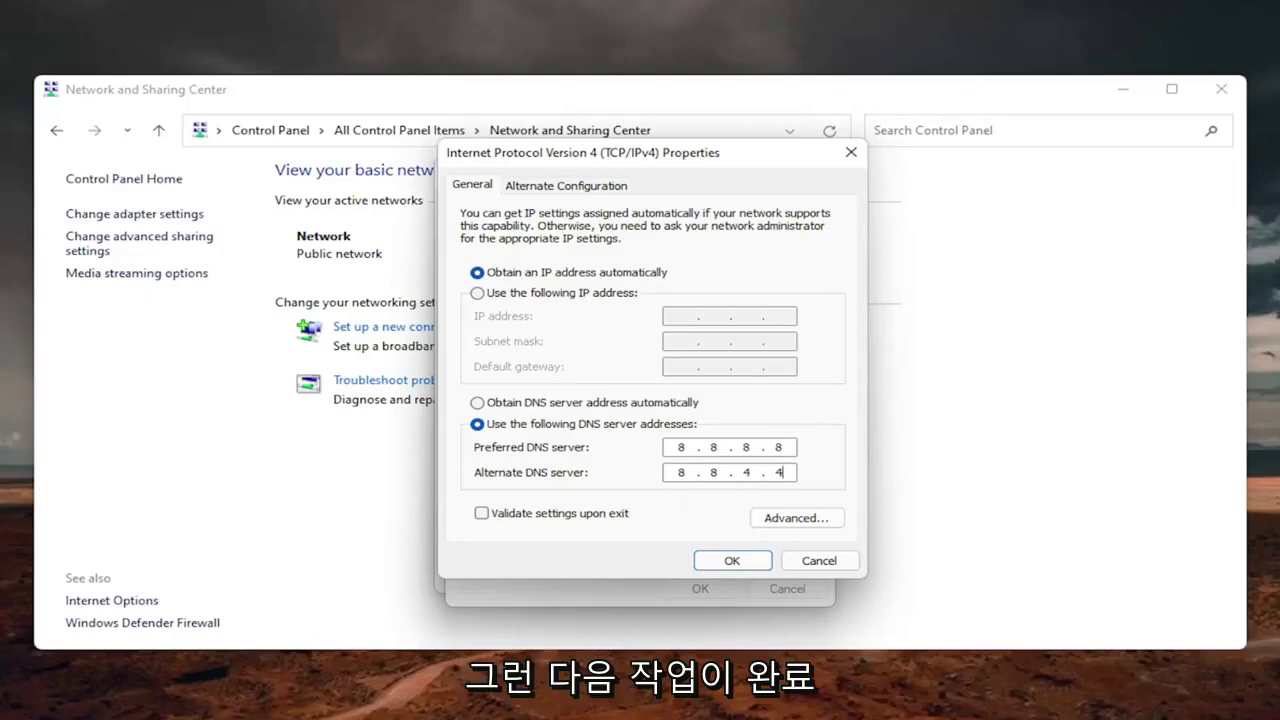
click(483, 514)
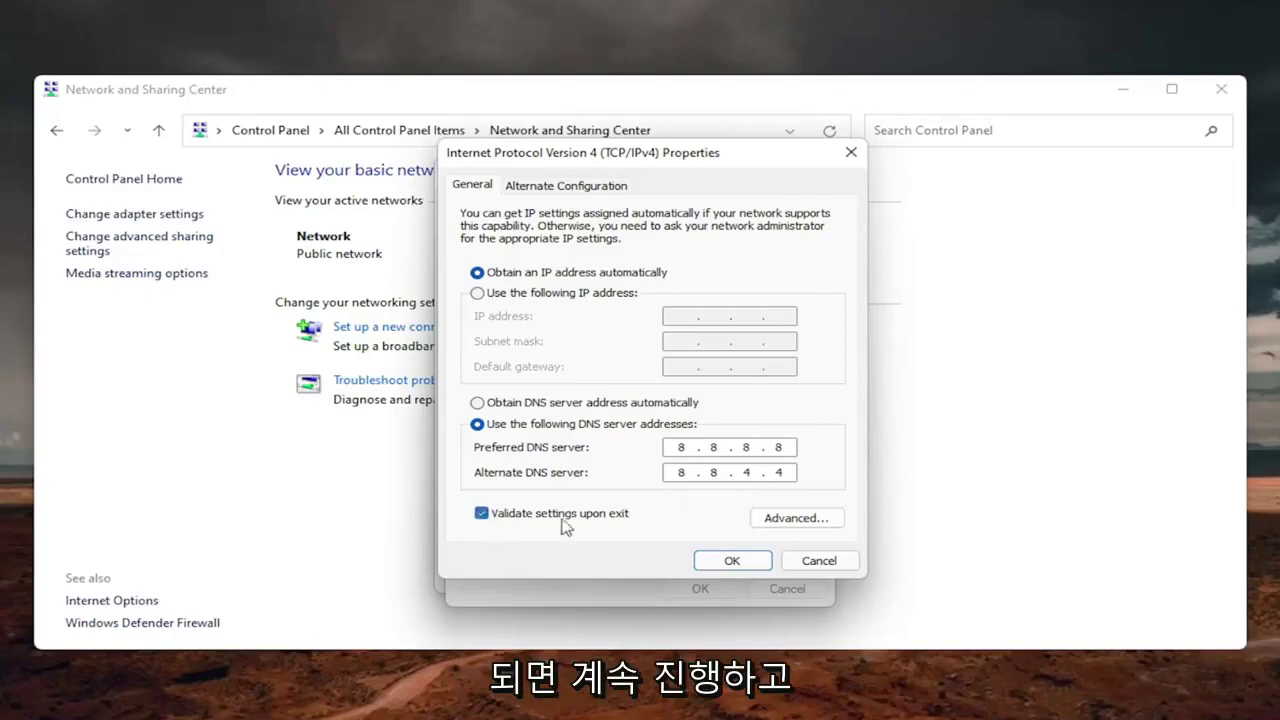
click(712, 562)
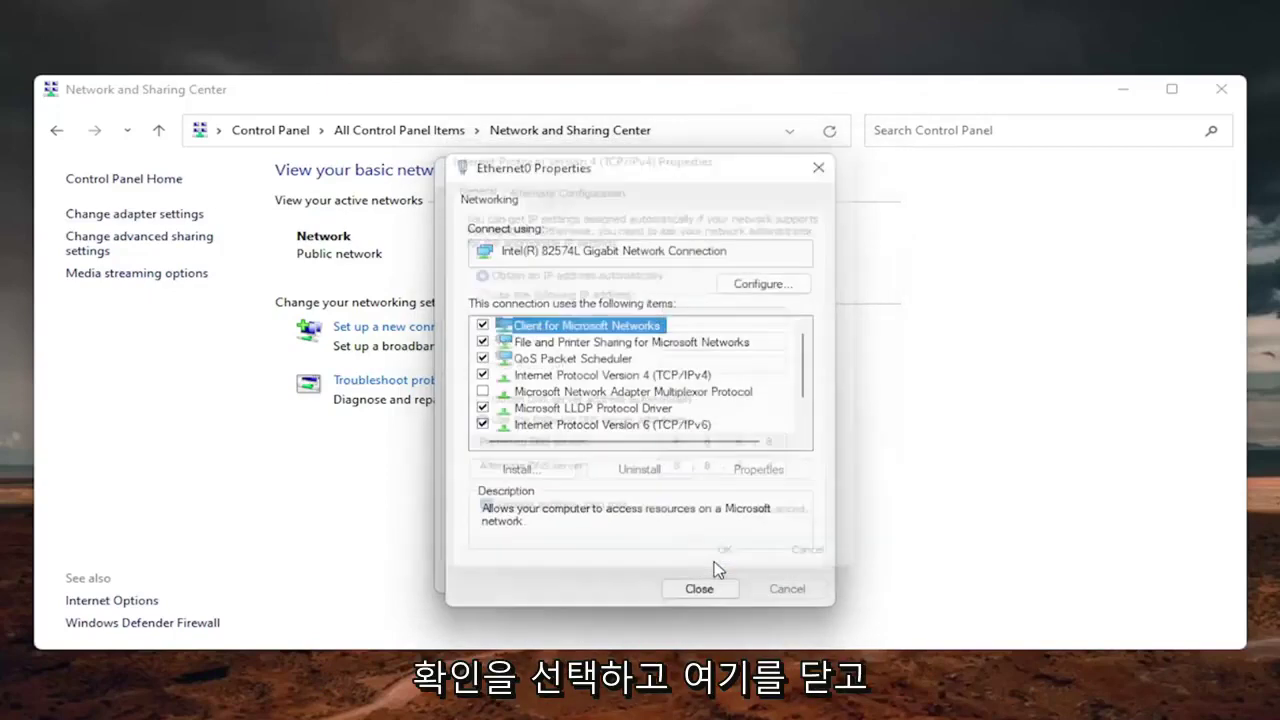
click(702, 590)
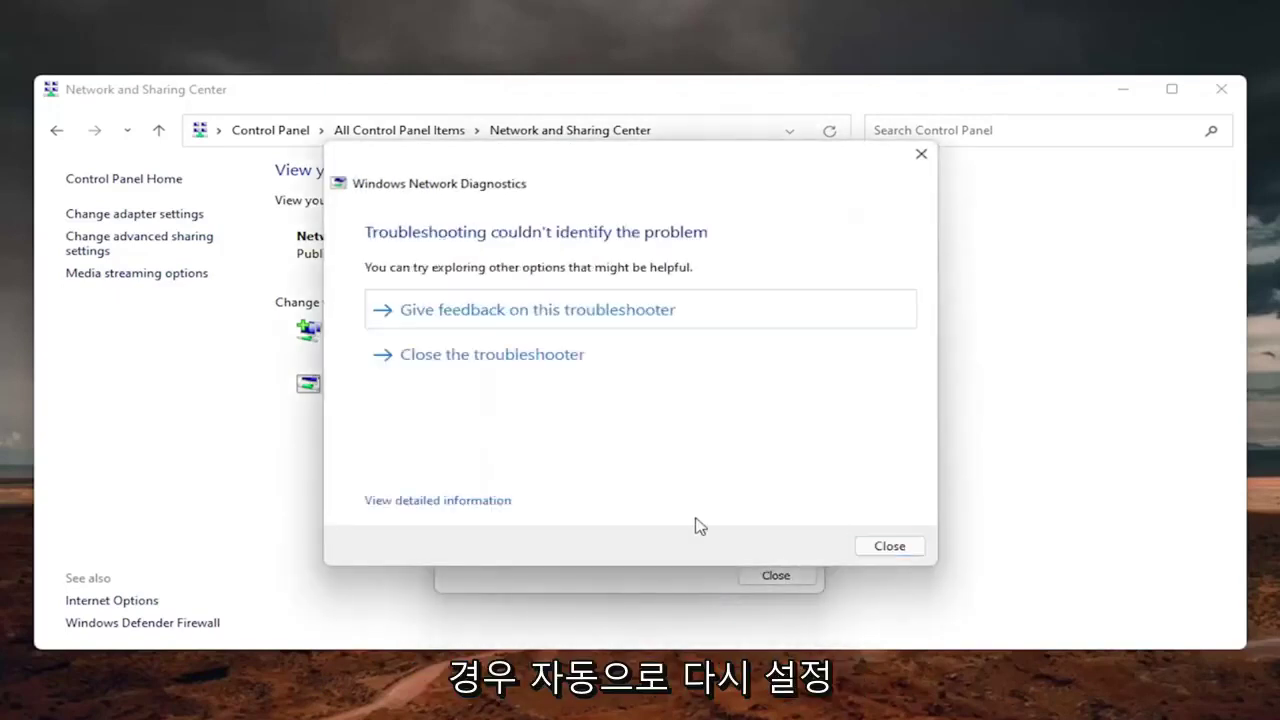
Dismiss the diagnostics result and reopen Ethernet0's TCP/IPv4 properties.
click(890, 546)
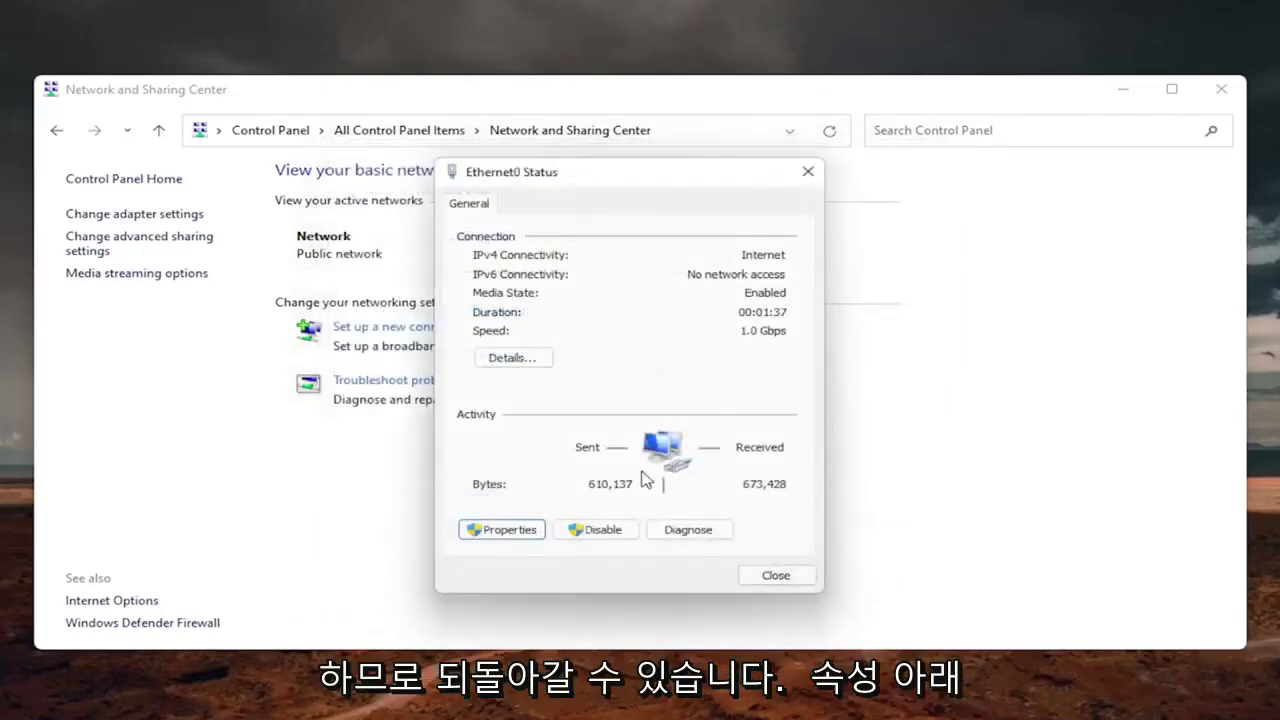
click(506, 531)
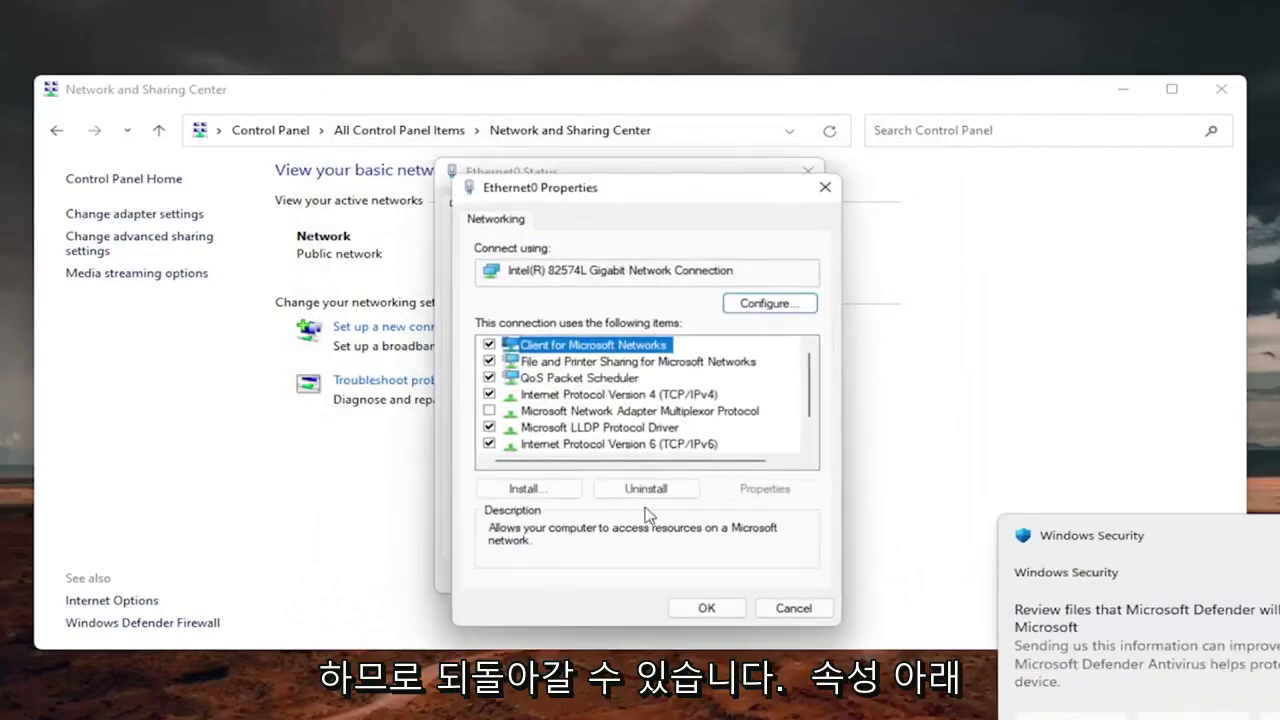
click(607, 398)
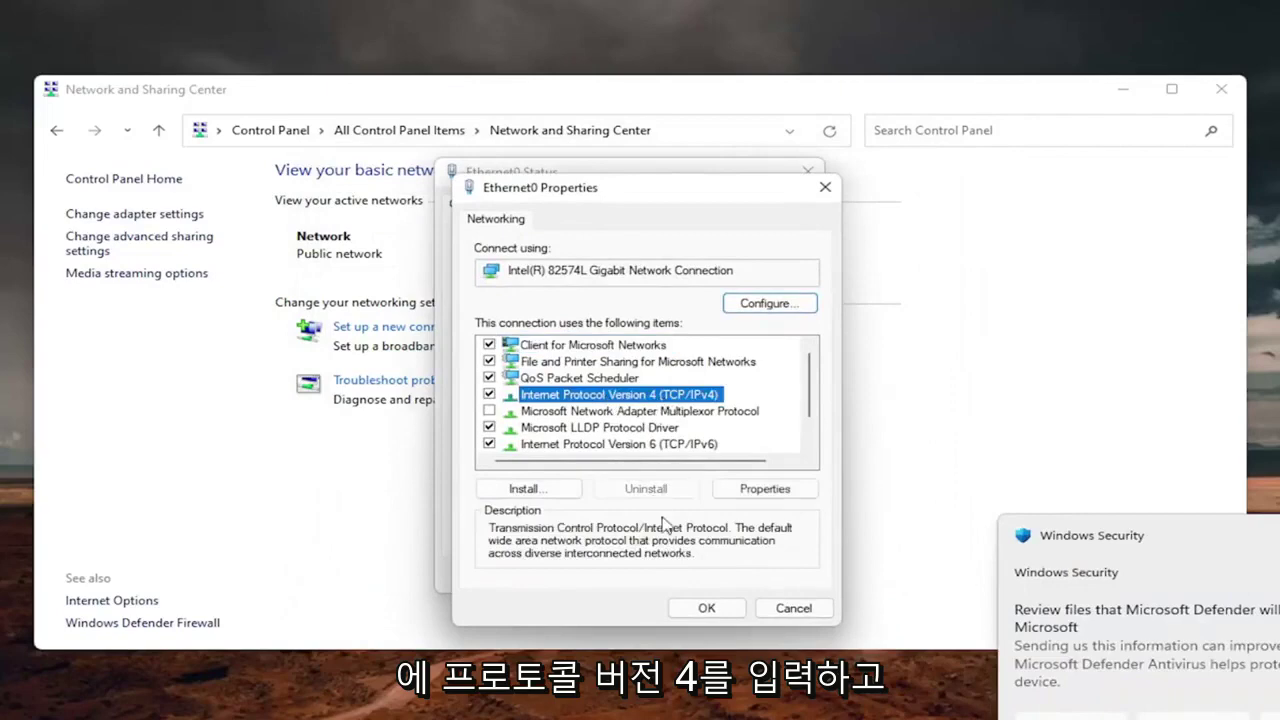
click(765, 490)
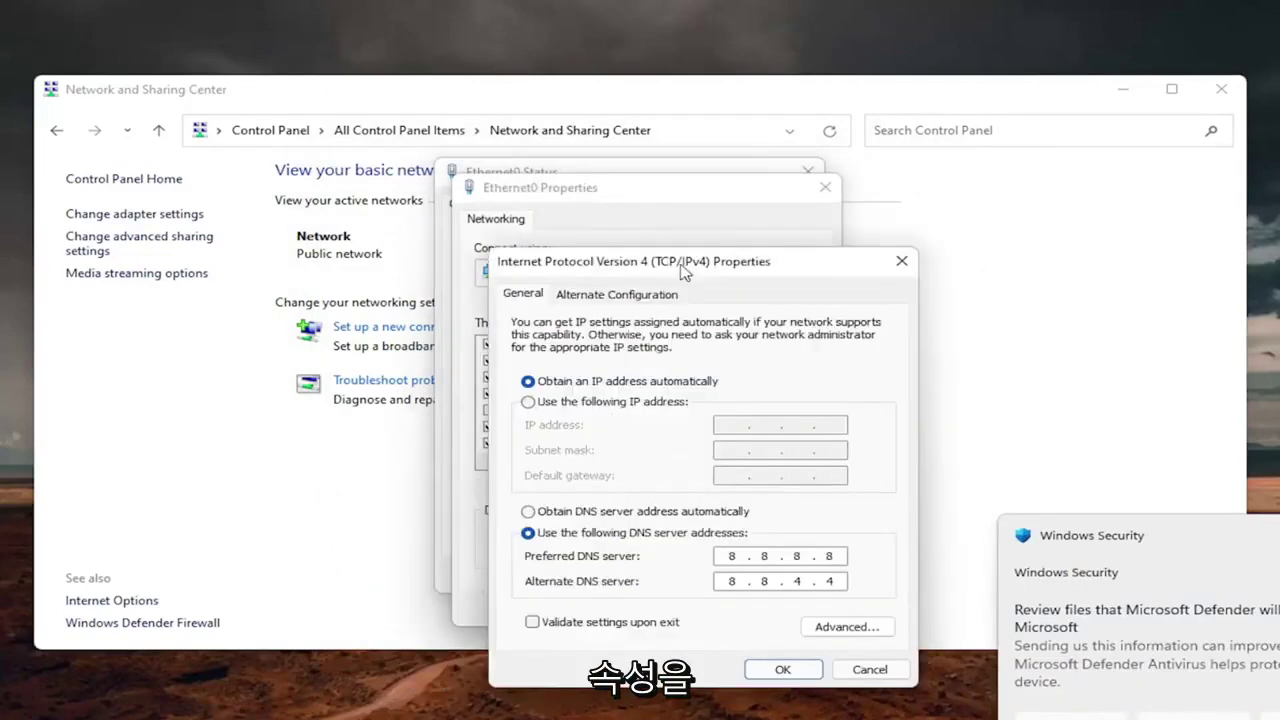
drag(657, 206, 657, 177)
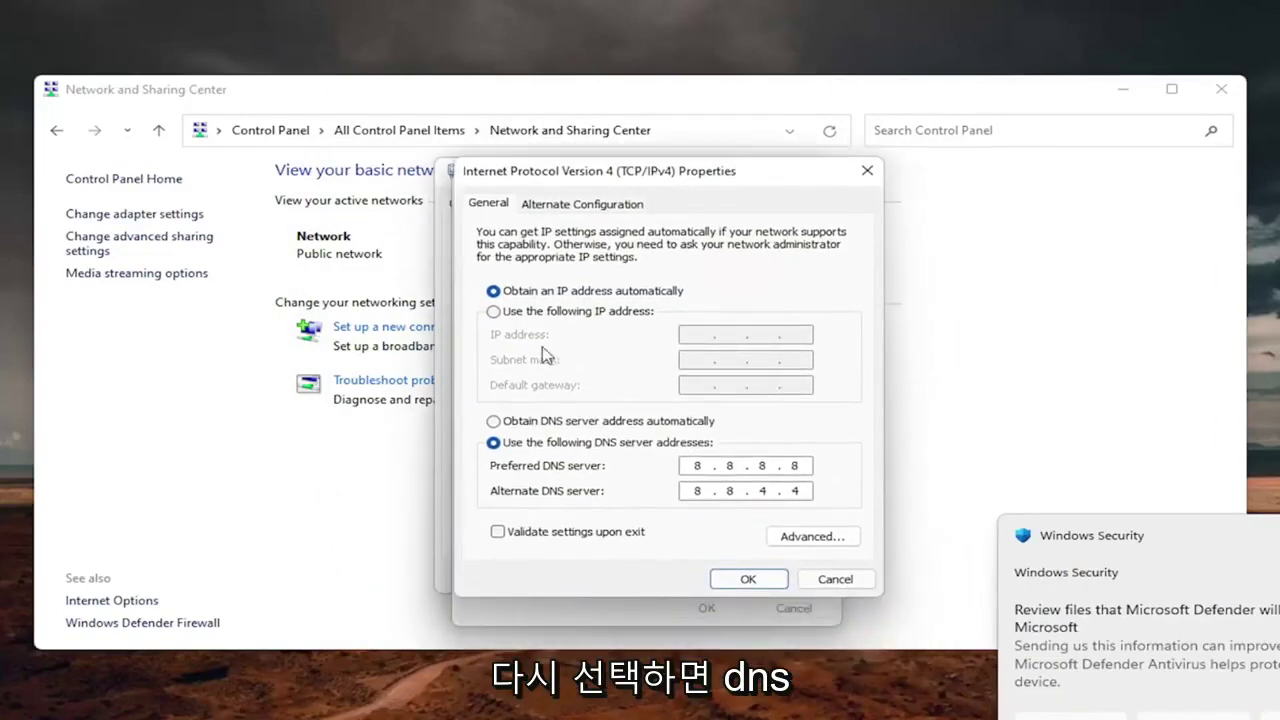
Switch DNS back to obtaining automatically, then close the status window and Network and Sharing Center.
click(494, 421)
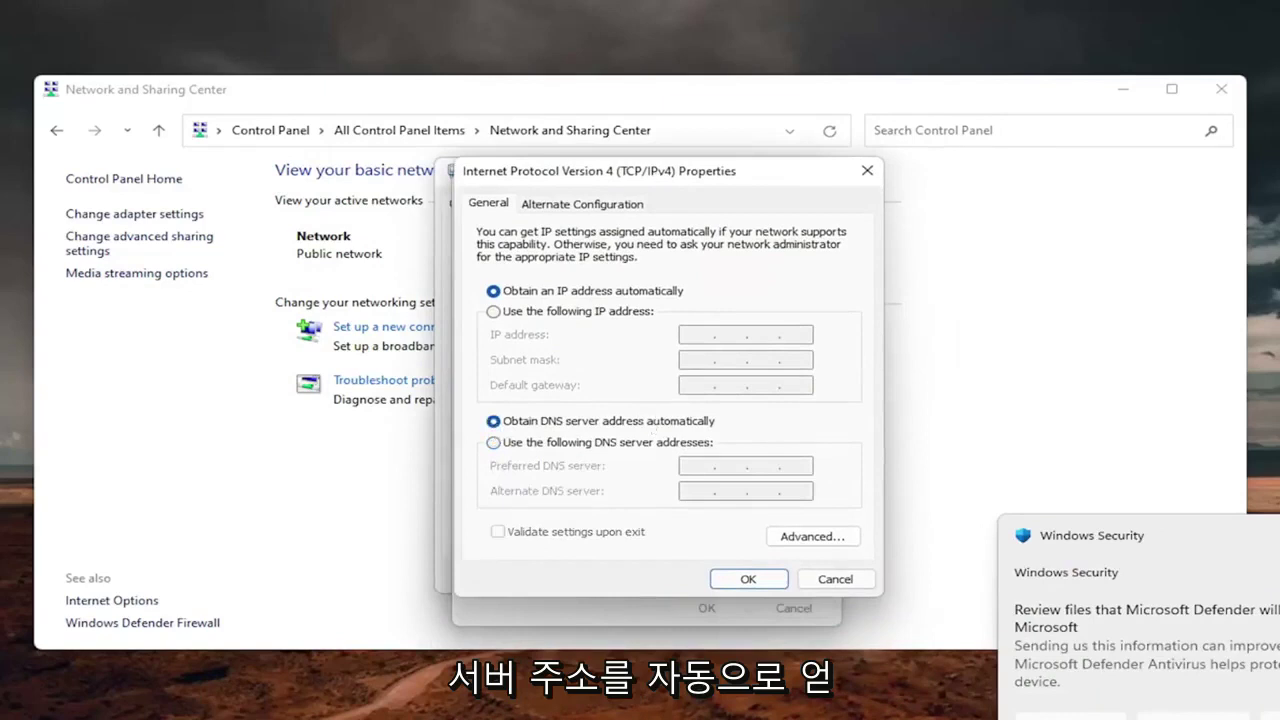
click(1203, 694)
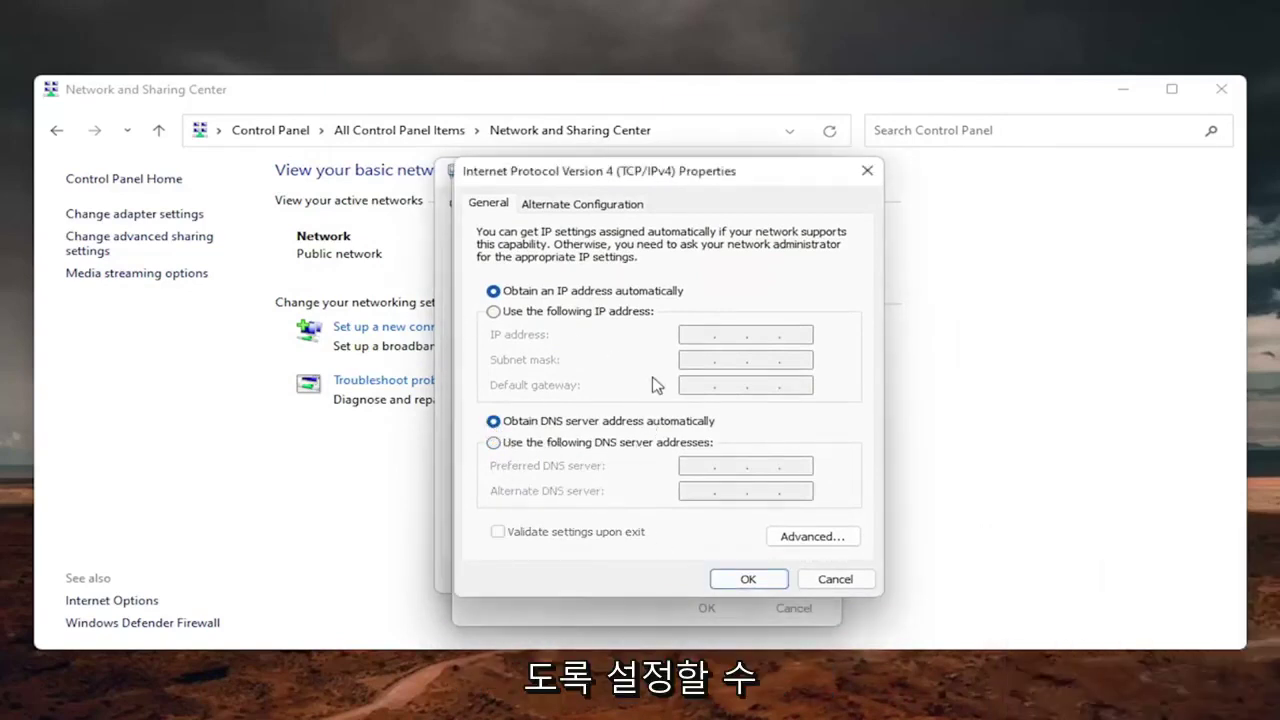
click(756, 580)
click(820, 188)
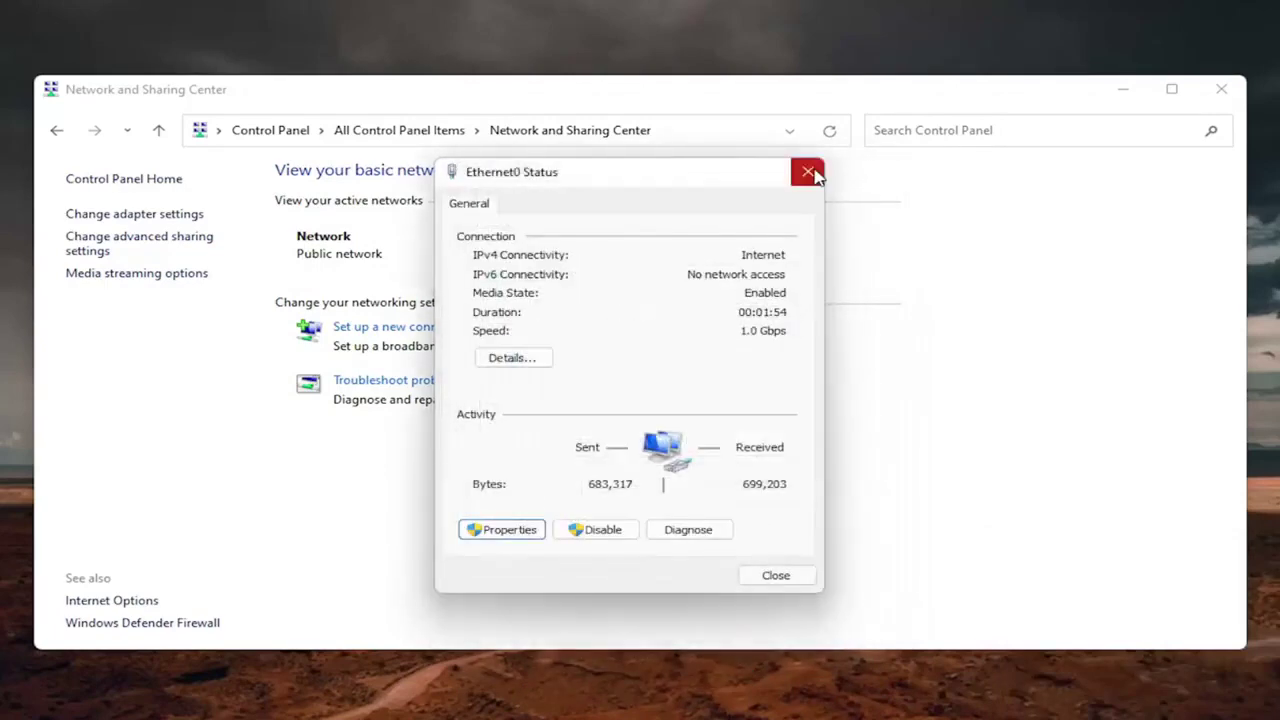
click(1138, 118)
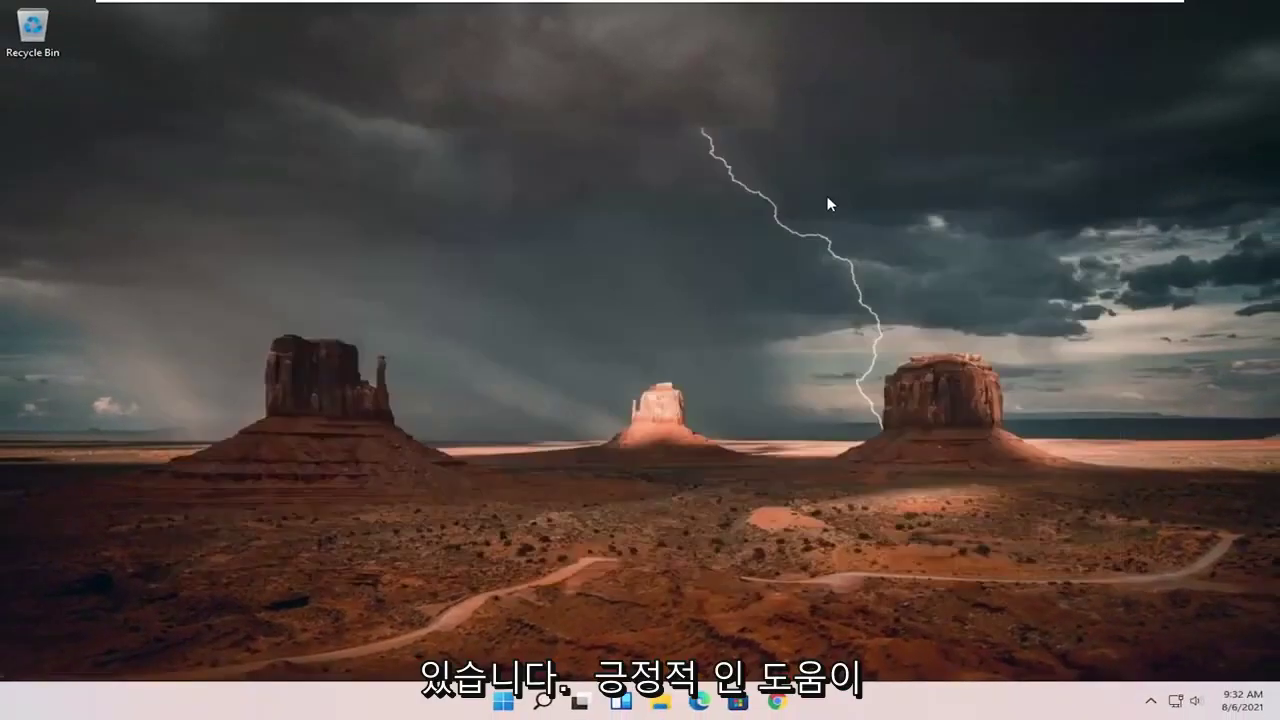